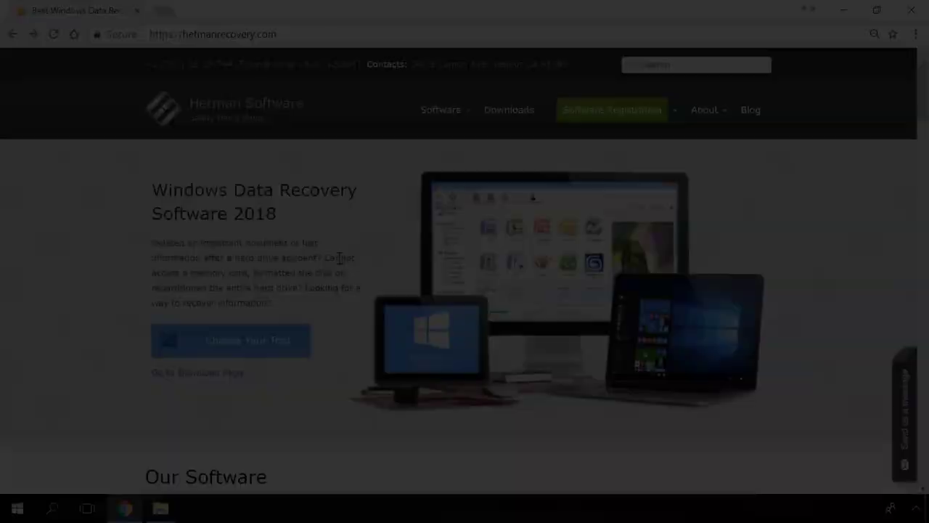
# Step: Open the Hetman Partition Recovery product page and download the program
pyautogui.scroll(-20, 339, 258)
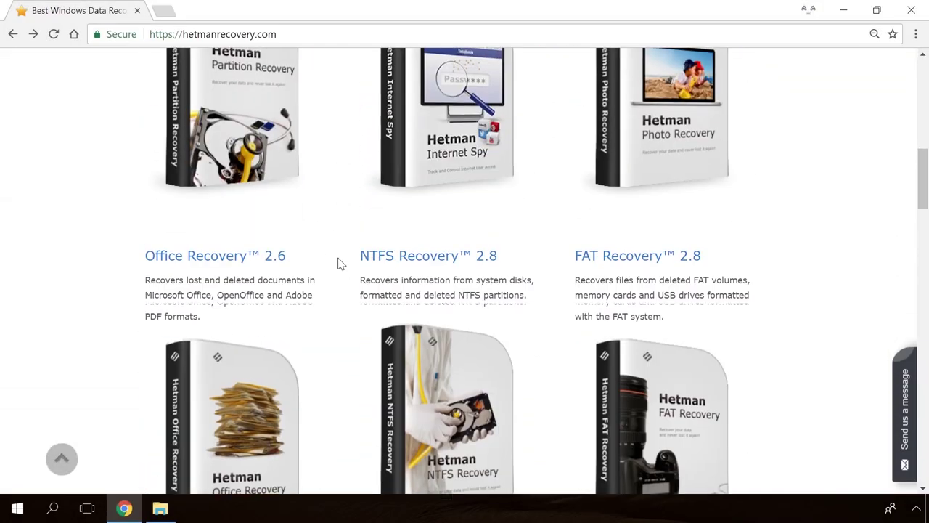
pyautogui.scroll(15, 338, 263)
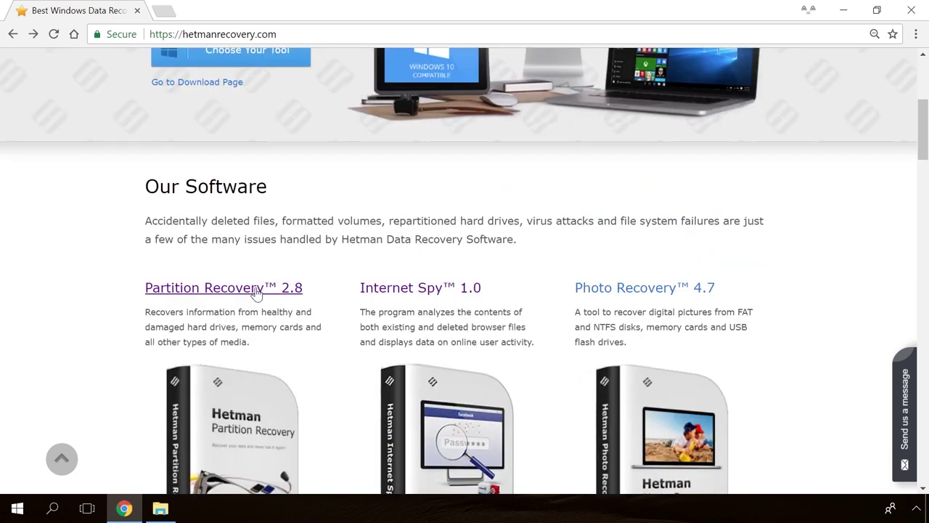
pyautogui.click(257, 290)
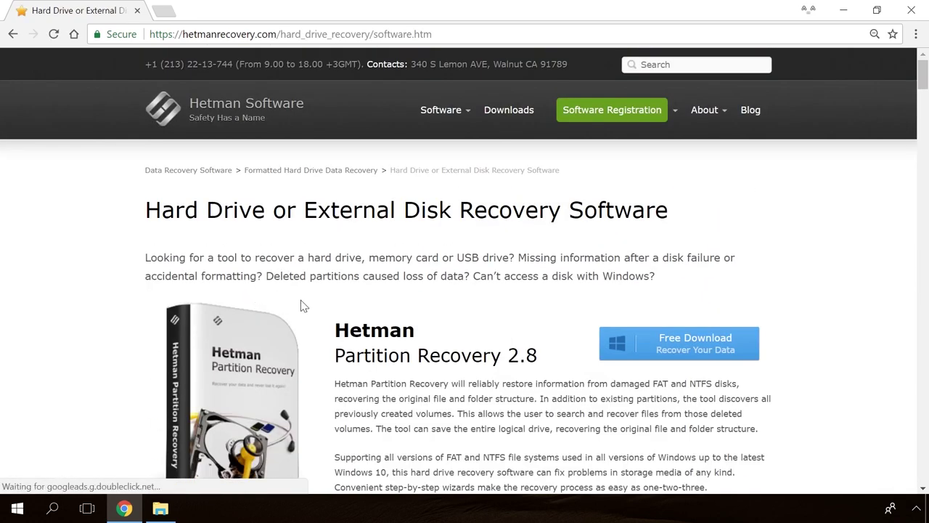
pyautogui.click(669, 349)
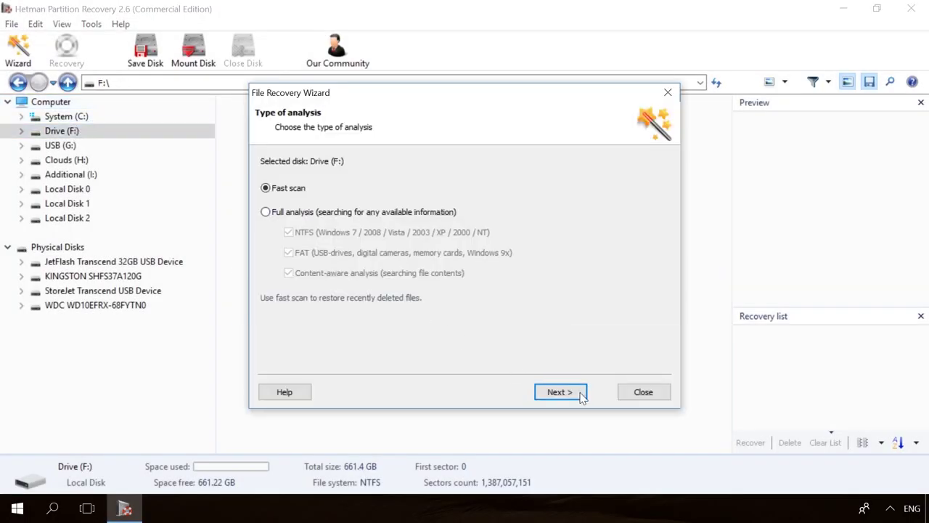
# Step: Fast-scan drive F, preview deleted 19779_en_1.jpg and 856071704.mp4, and start recovering them
pyautogui.click(580, 394)
pyautogui.click(581, 394)
pyautogui.click(589, 114)
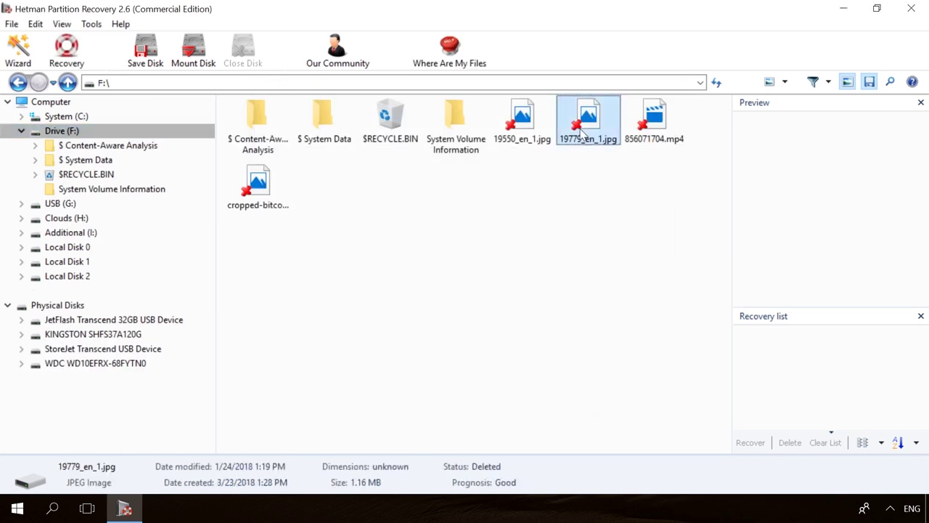
pyautogui.click(660, 116)
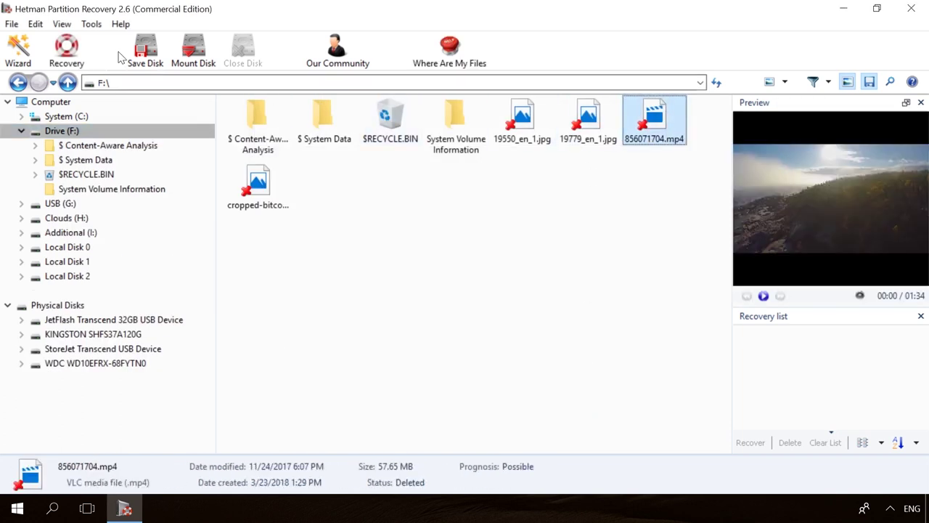
pyautogui.click(67, 51)
# Step: Save the recovered file to complete recovery, then browse Hetman's blog listing
pyautogui.click(553, 390)
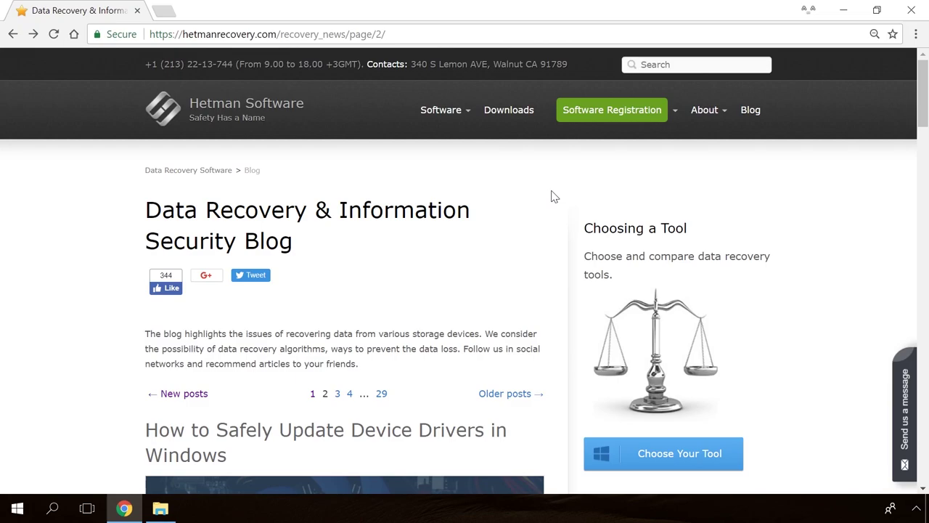
pyautogui.scroll(-15, 552, 195)
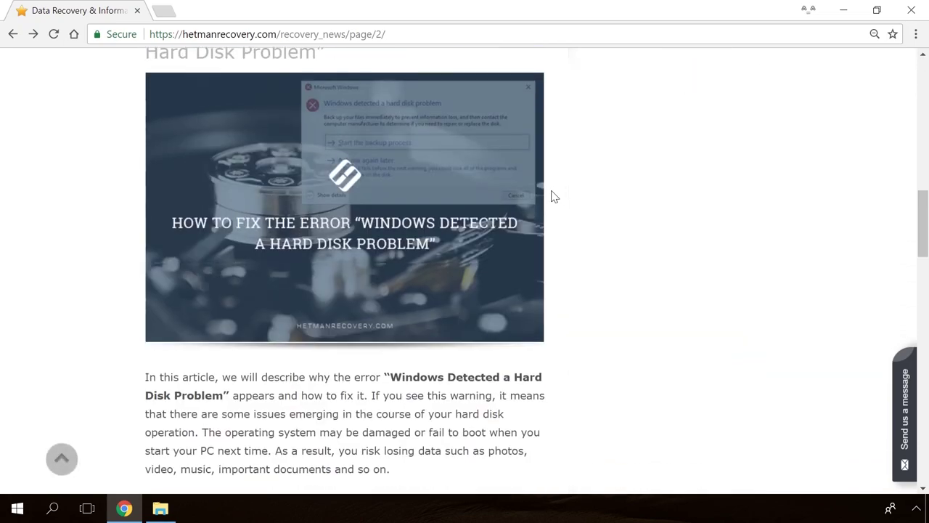
pyautogui.scroll(-13, 552, 195)
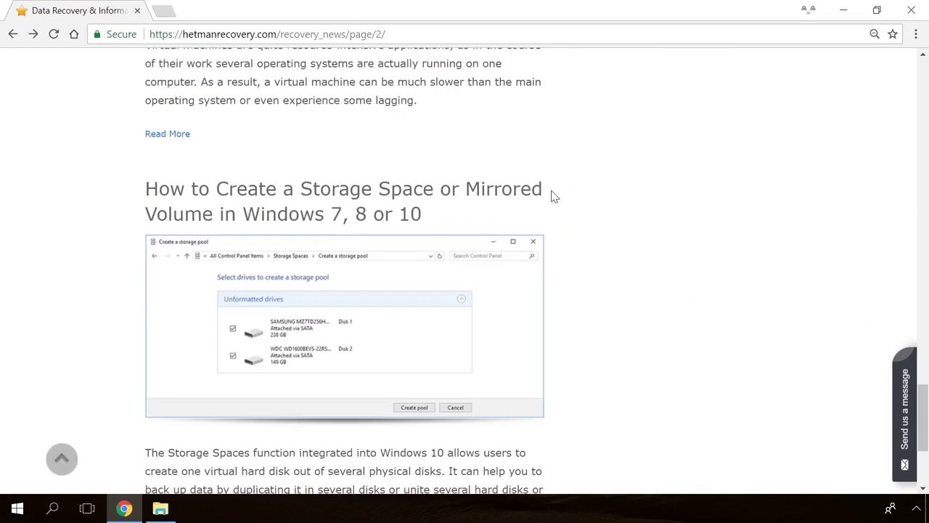
pyautogui.scroll(6, 551, 195)
pyautogui.scroll(8, 552, 195)
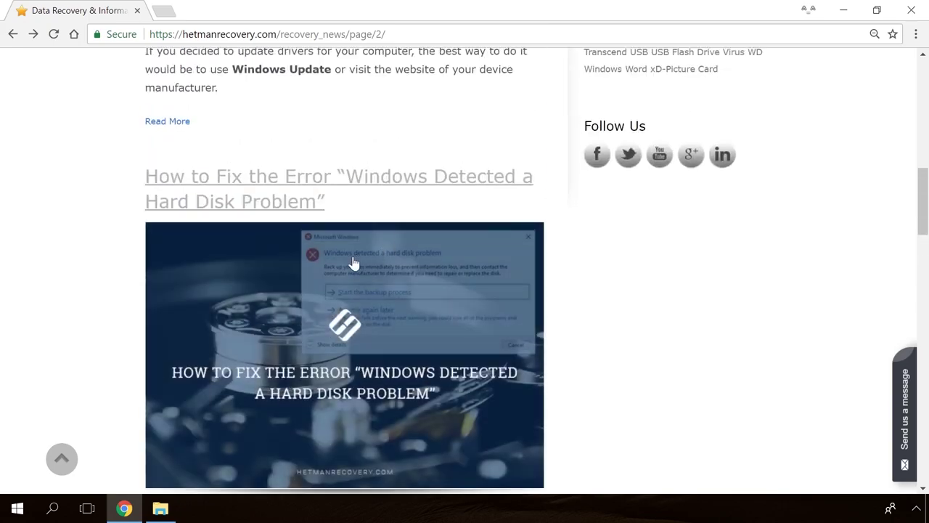
# Step: Read the hard disk problem error article and begin a contact message starting with 'H'
pyautogui.click(353, 260)
pyautogui.scroll(-10, 551, 318)
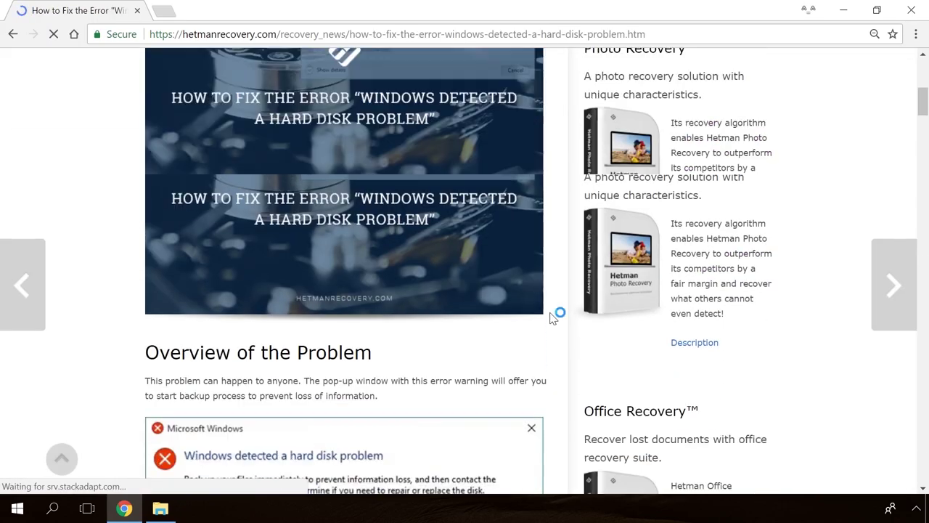
pyautogui.scroll(-20, 553, 318)
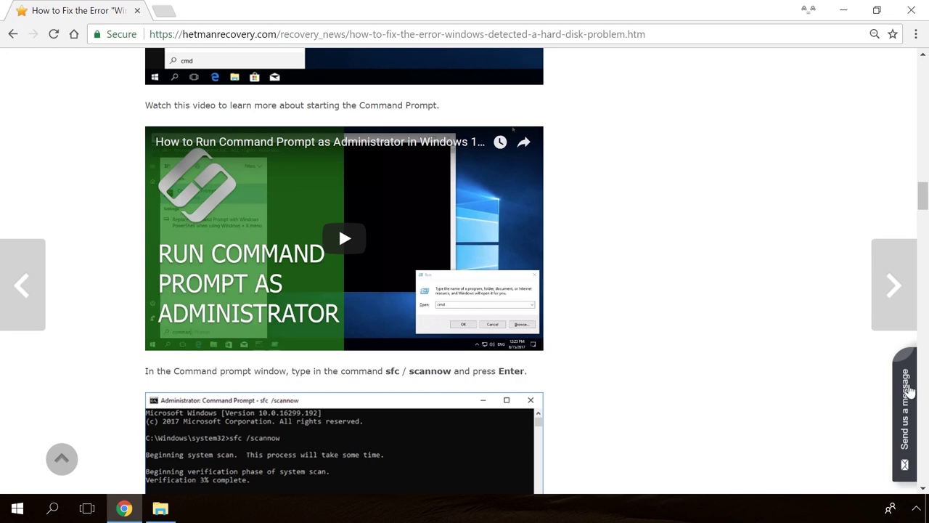
pyautogui.click(909, 392)
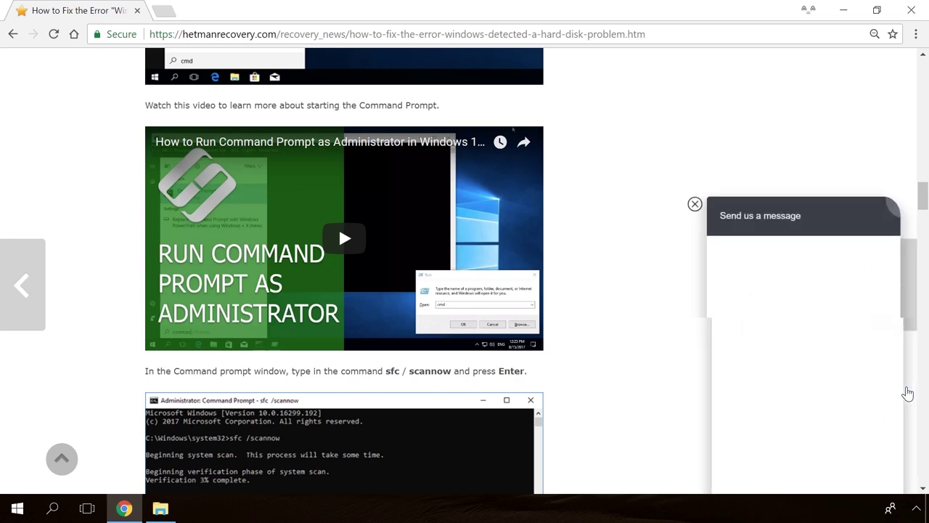
pyautogui.write('H')
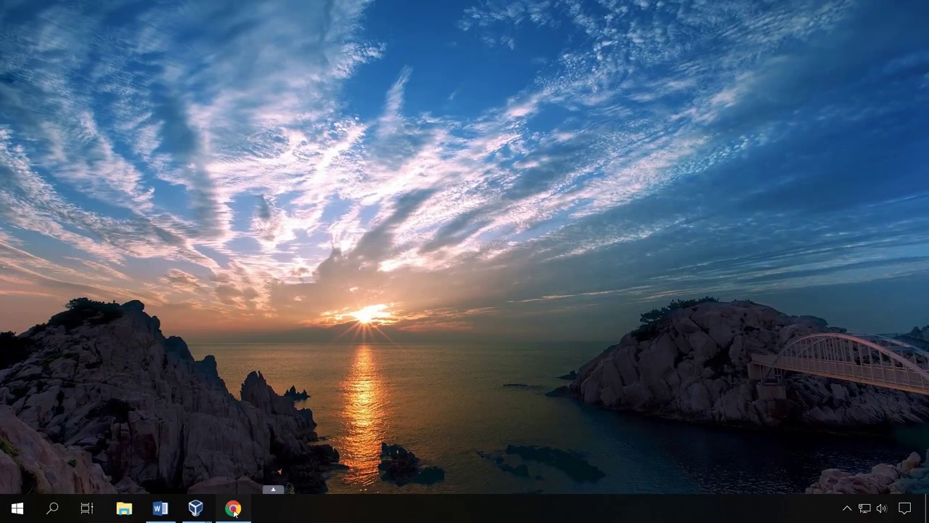
# Step: Return to the Hiren's BootCD PE download page, review its tools, and download HBCD_PE_x64.iso (1292.04 MB)
pyautogui.click(233, 511)
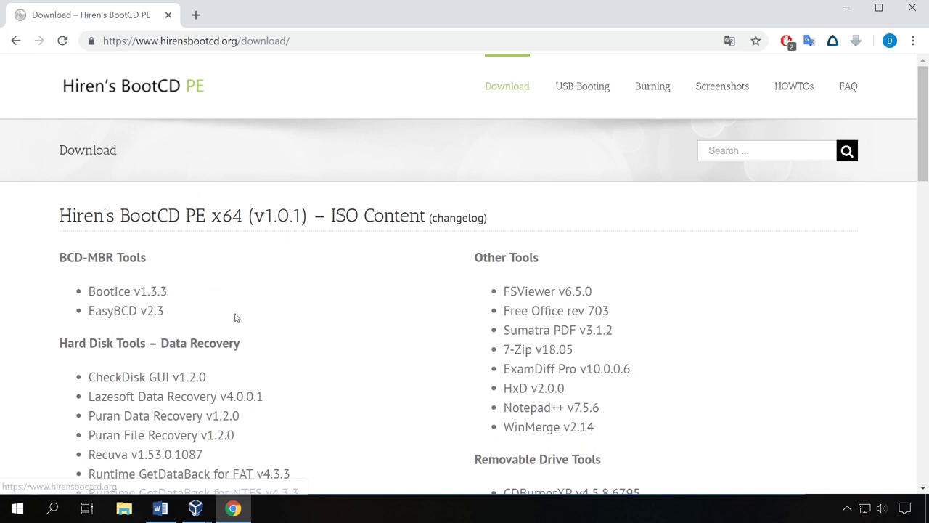
pyautogui.scroll(-1, 280, 356)
pyautogui.scroll(-4, 281, 356)
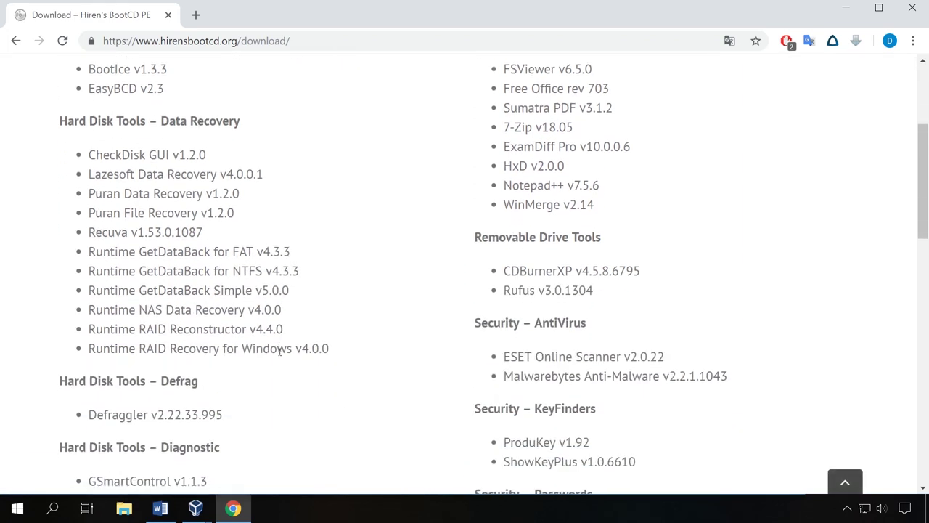
pyautogui.scroll(-1, 281, 356)
pyautogui.scroll(-2, 280, 355)
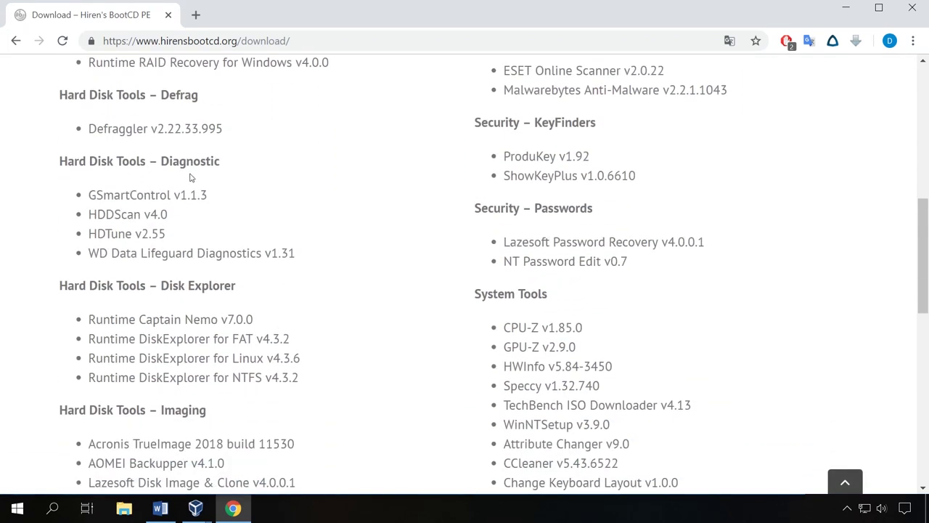
pyautogui.scroll(-5, 296, 314)
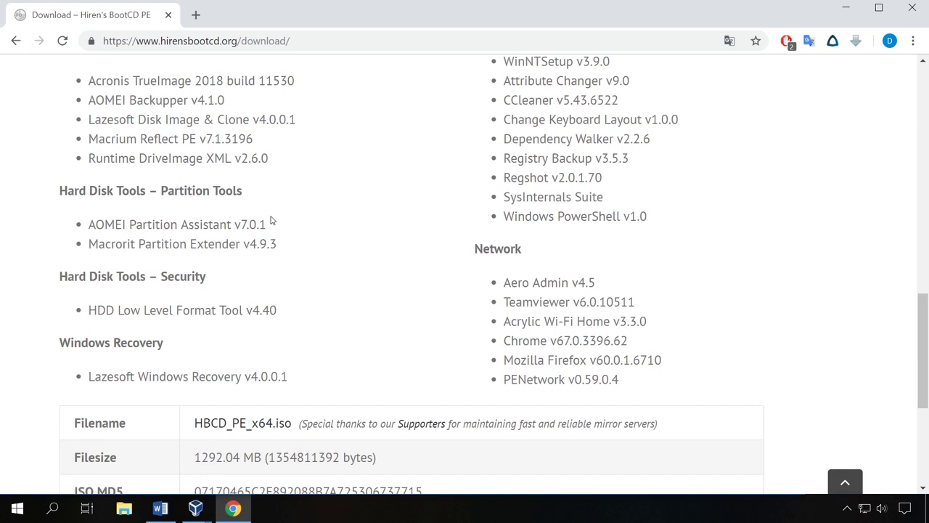
pyautogui.scroll(-1, 242, 353)
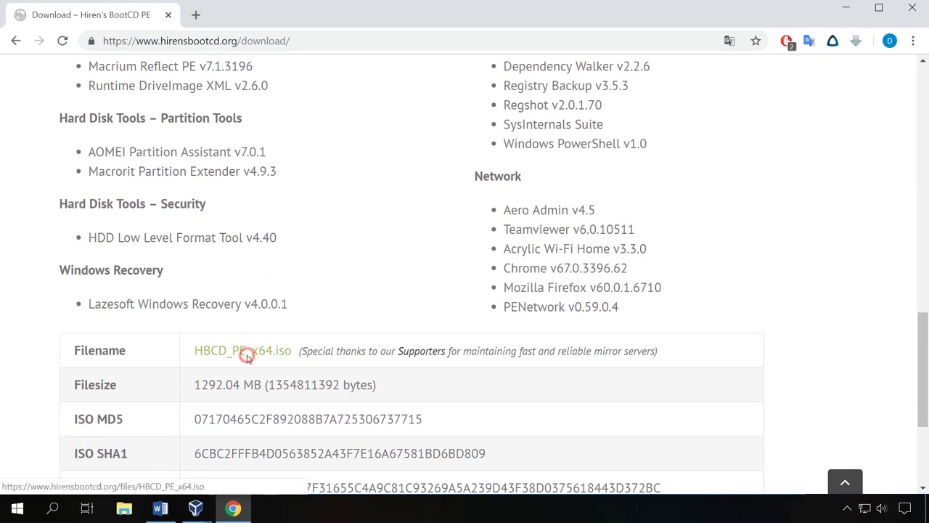
pyautogui.click(247, 355)
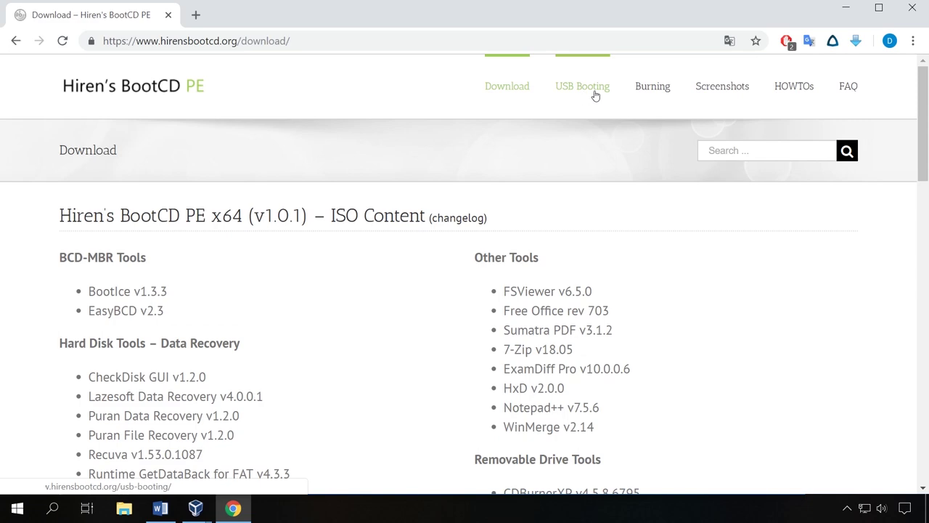
# Step: Read the USB Booting page's ISO2USB flash-drive instructions, ending back at the top
pyautogui.click(583, 93)
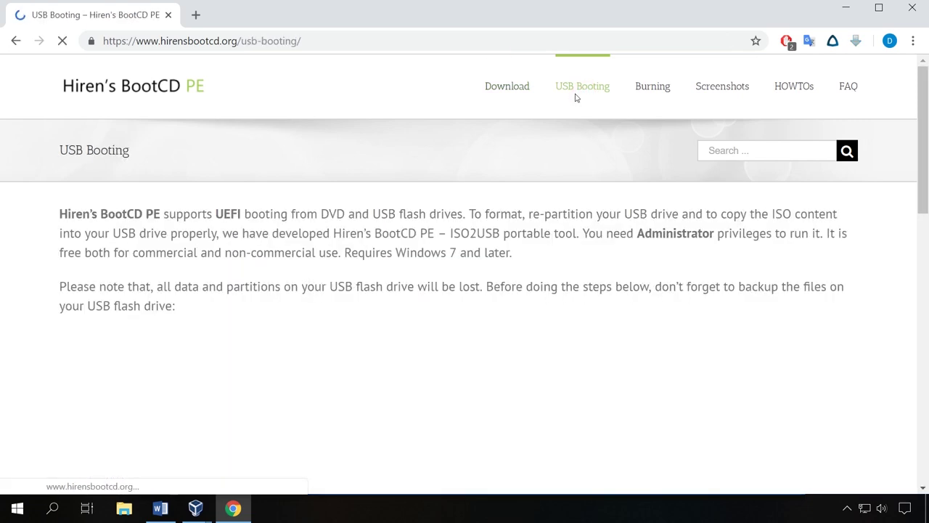
pyautogui.scroll(-2, 159, 353)
pyautogui.scroll(-3, 160, 354)
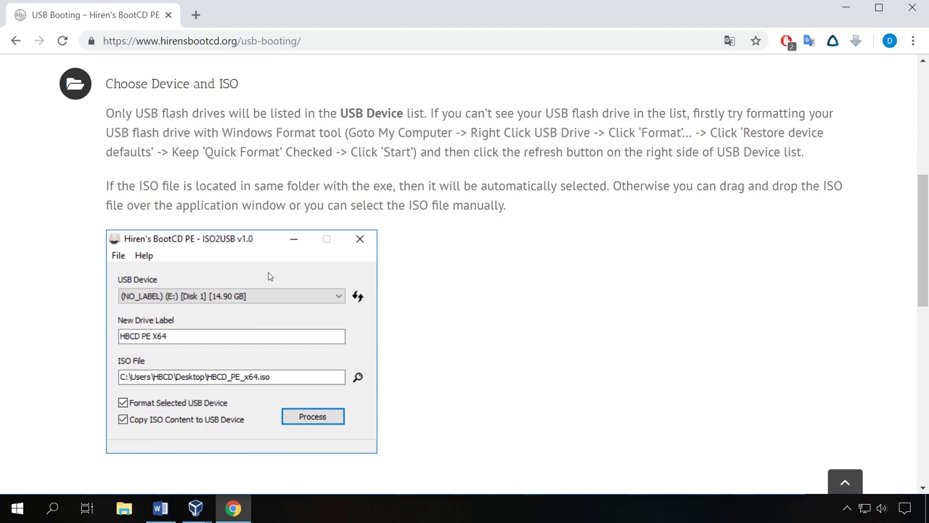
pyautogui.scroll(-5, 267, 276)
pyautogui.scroll(4, 270, 299)
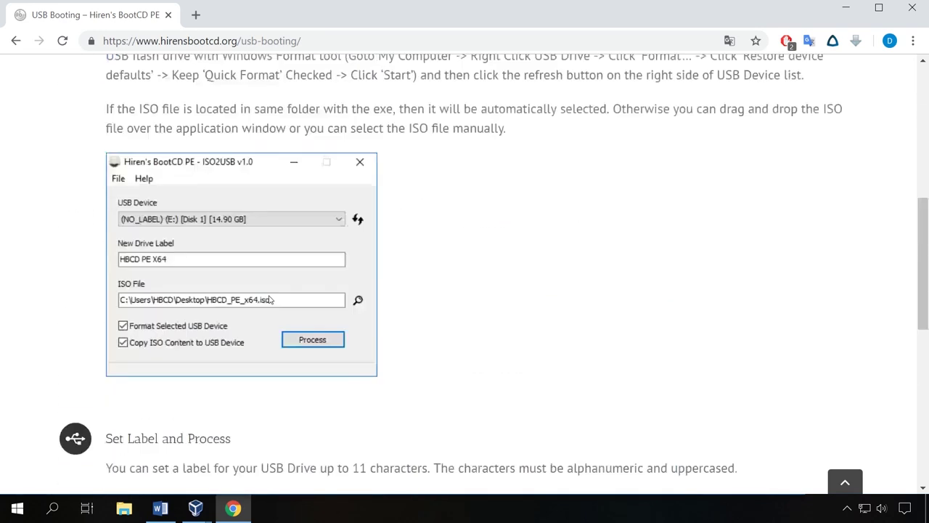
pyautogui.scroll(4, 270, 299)
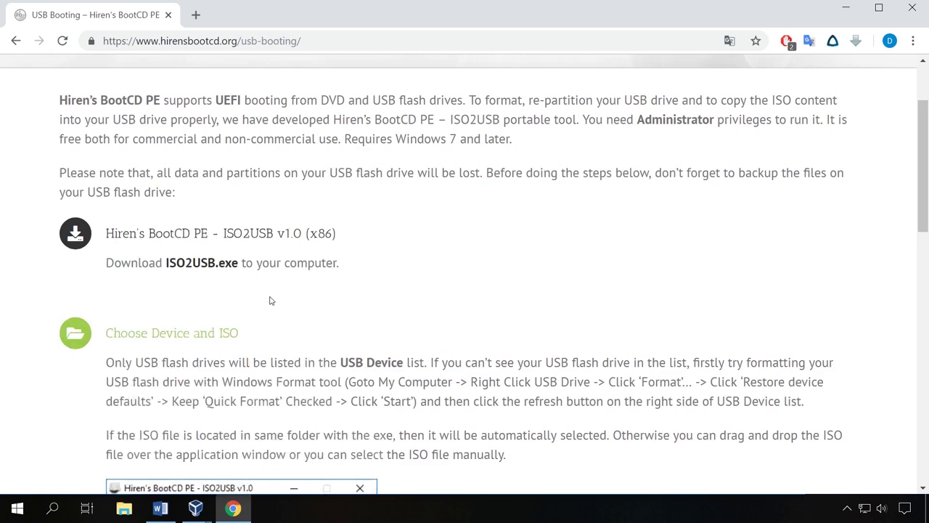
pyautogui.scroll(2, 270, 300)
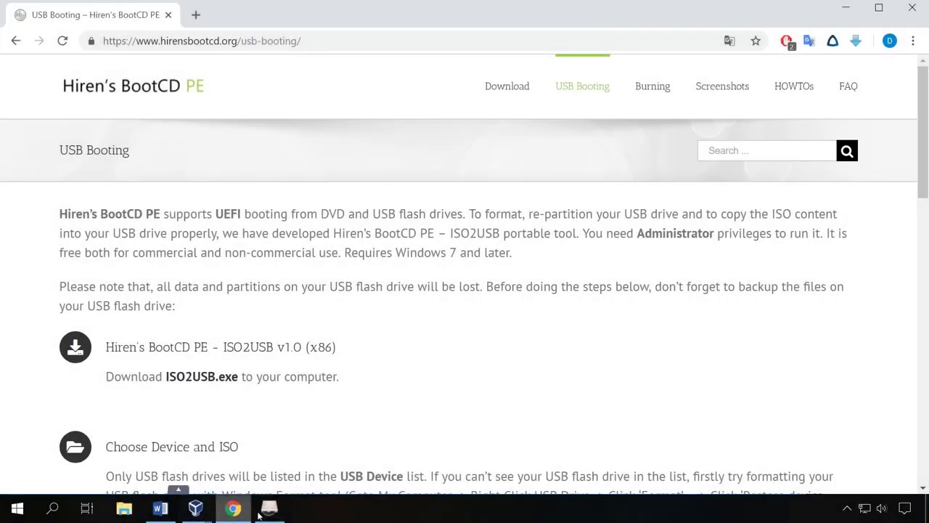
# Step: In ISO2USB, keep the HBCD PE X64 drive, choose HBCD_PE_x64.iso, and confirm writing it
pyautogui.click(269, 510)
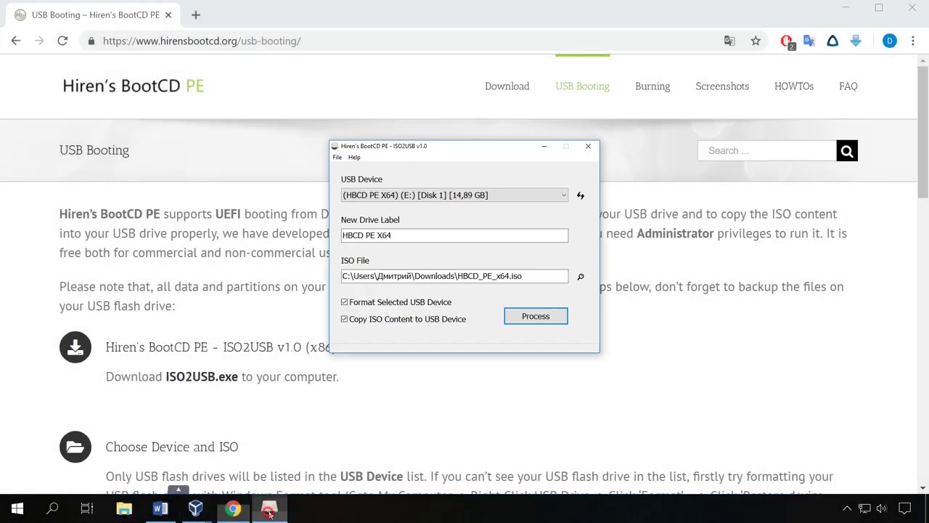
pyautogui.click(493, 196)
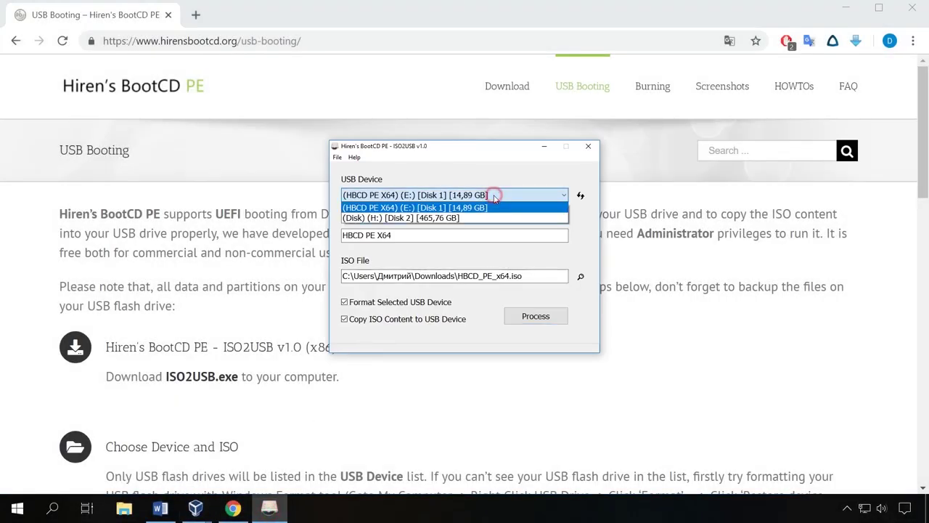
pyautogui.click(458, 207)
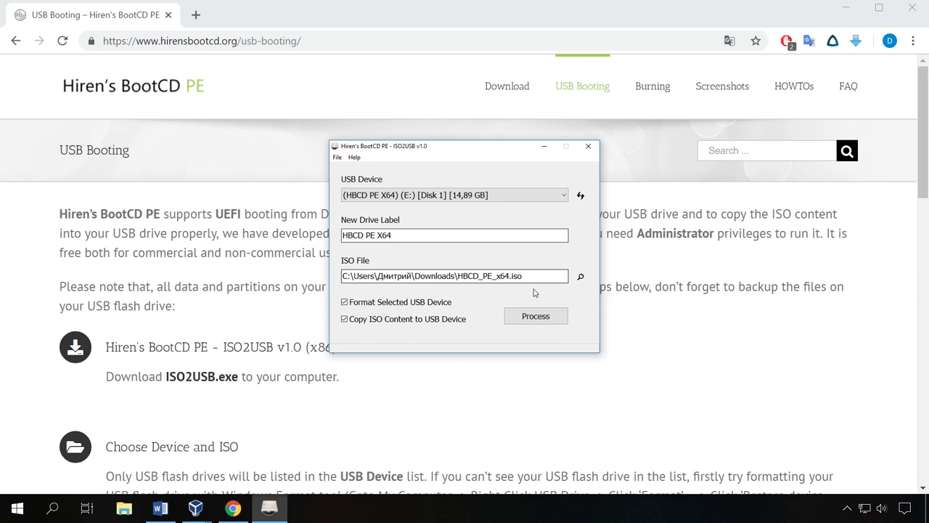
pyautogui.click(580, 277)
pyautogui.click(449, 251)
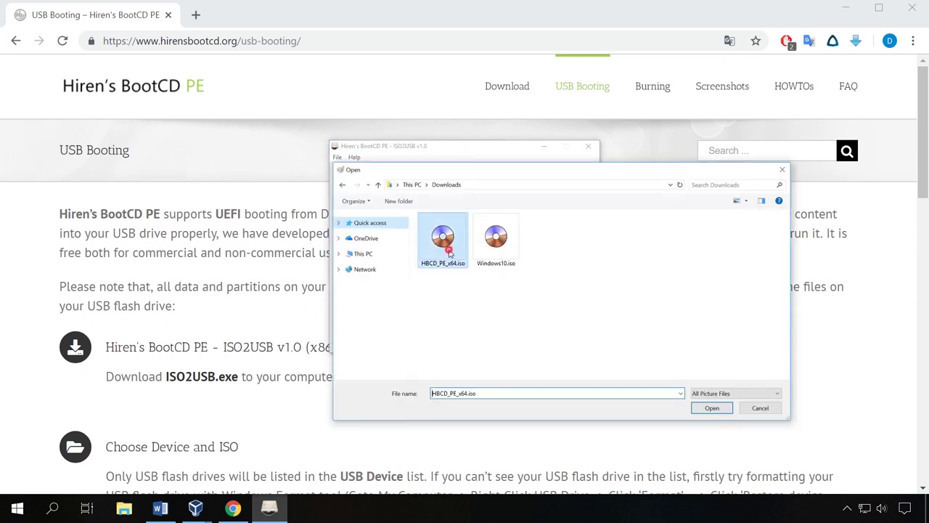
pyautogui.click(712, 408)
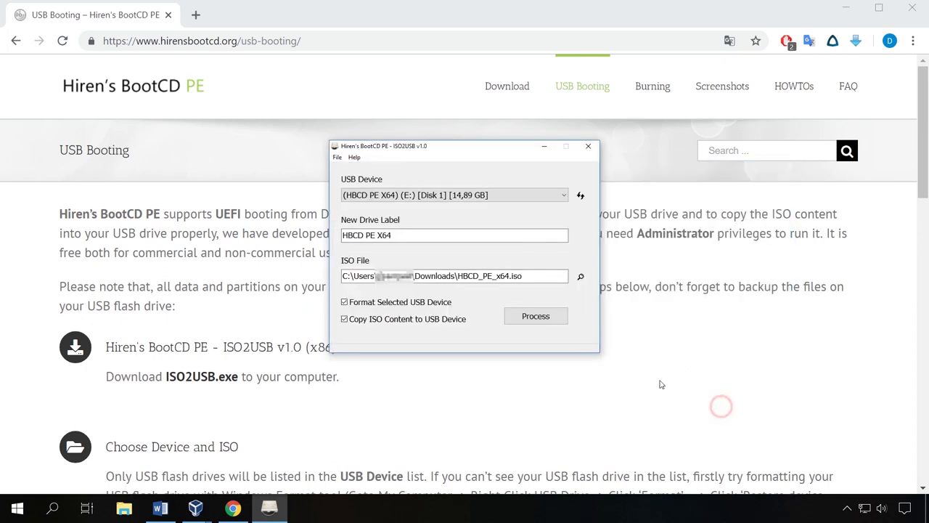
pyautogui.click(549, 325)
pyautogui.click(498, 288)
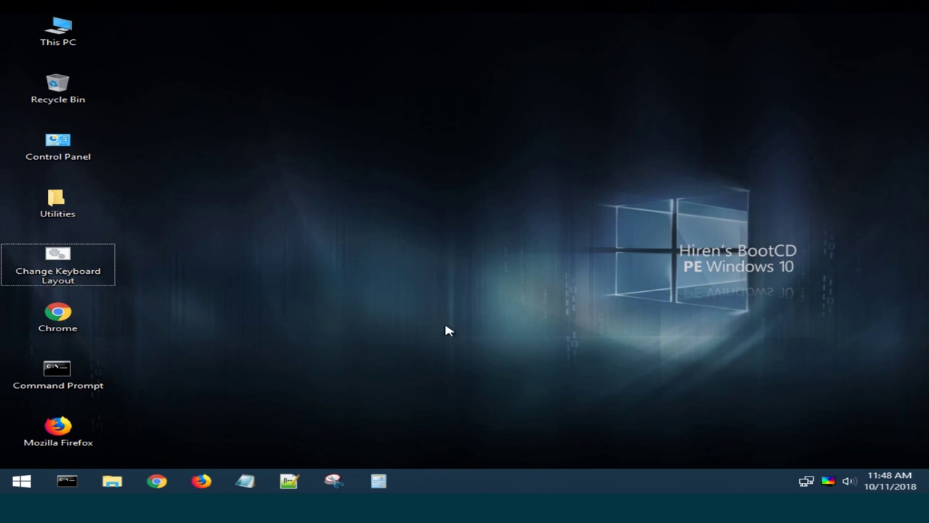
# Step: Launch WD Data Lifeguard Diagnostics from Utilities > Hard Disk Tools > Diagnostic
pyautogui.doubleClick(75, 214)
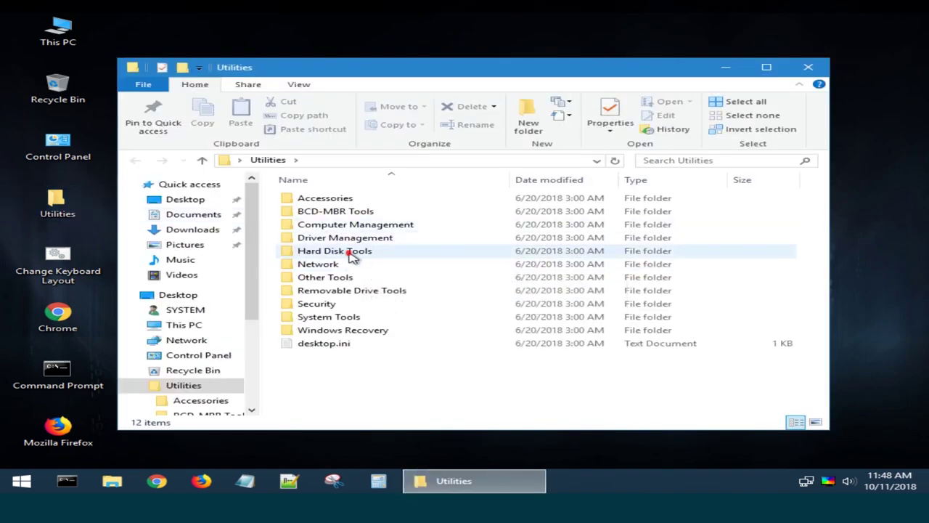
pyautogui.doubleClick(350, 253)
pyautogui.click(328, 227)
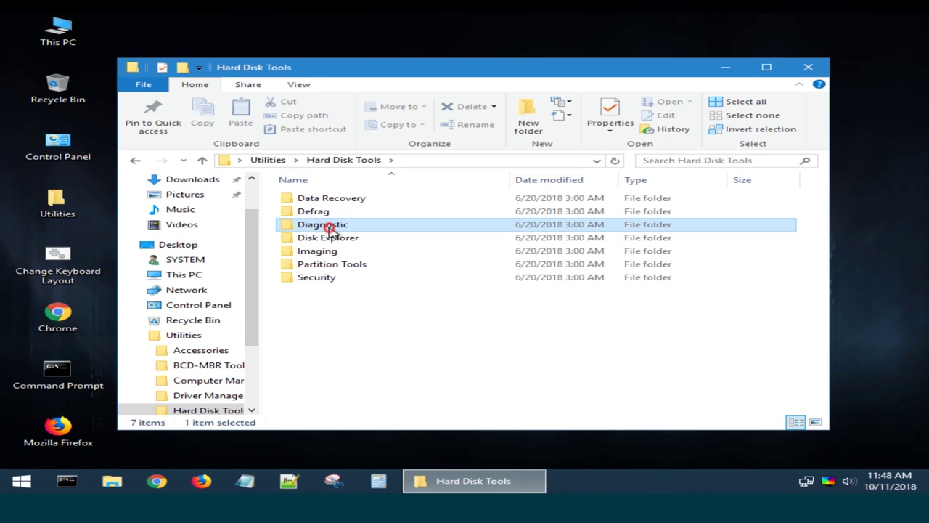
pyautogui.doubleClick(328, 227)
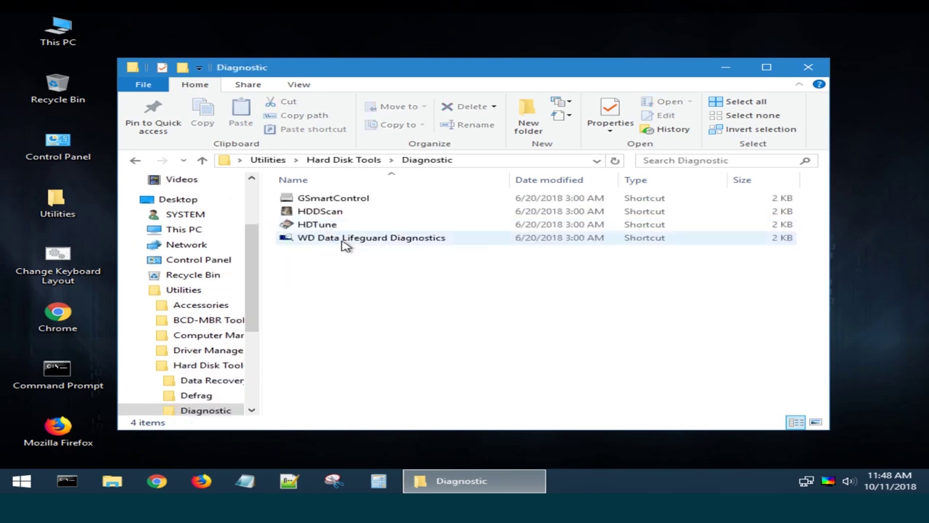
pyautogui.doubleClick(375, 244)
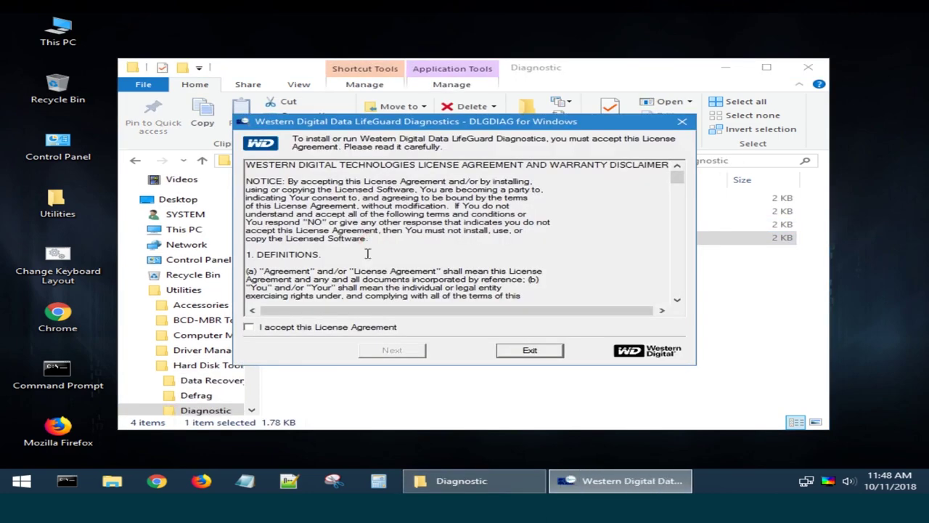
# Step: Accept the WD license agreement and select the 22 GB VBOX HARDDISK drive
pyautogui.click(313, 328)
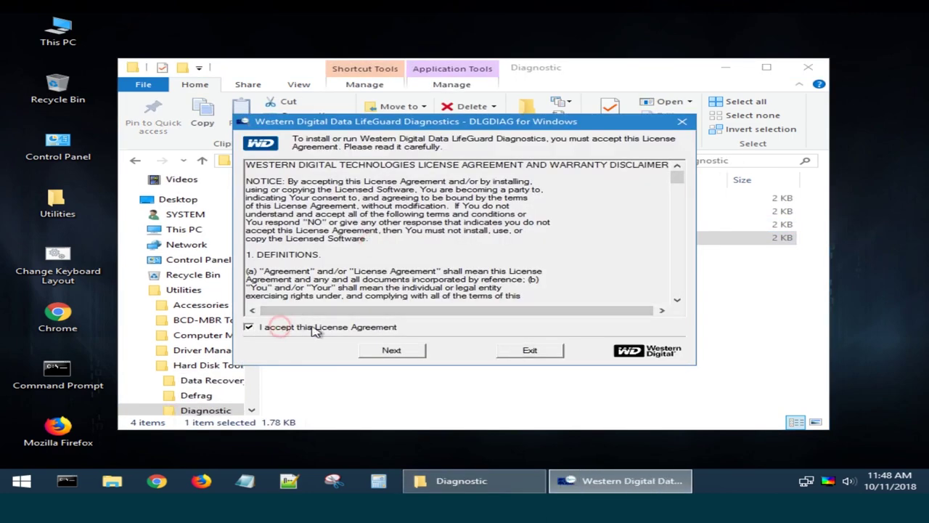
pyautogui.click(411, 356)
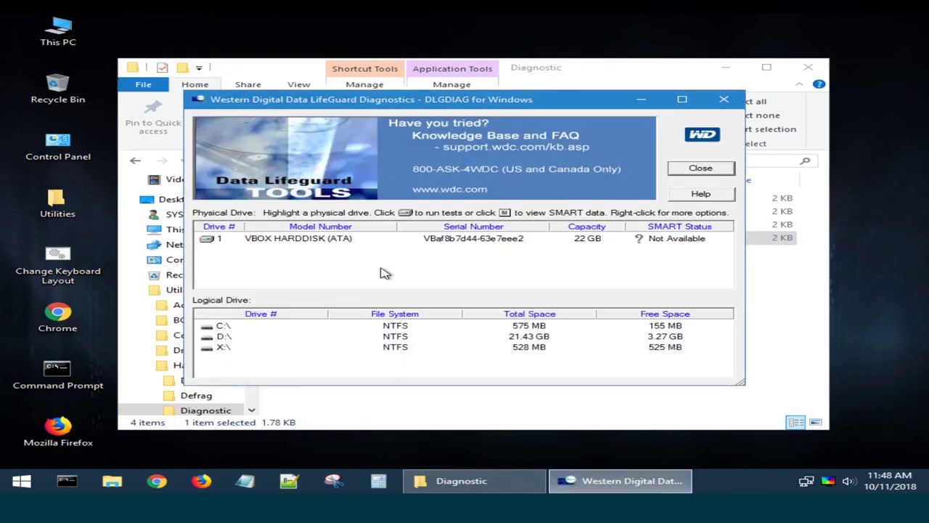
pyautogui.click(300, 241)
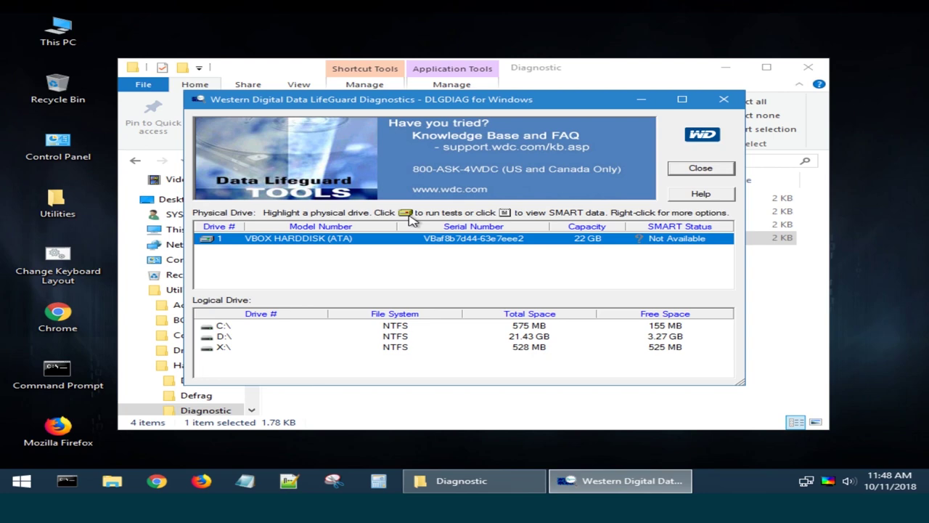
# Step: Run Diagnostics on VBOX HARDDISK, review Extended Test, Erase and View Test Result, then choose Quick Test
pyautogui.rightClick(300, 241)
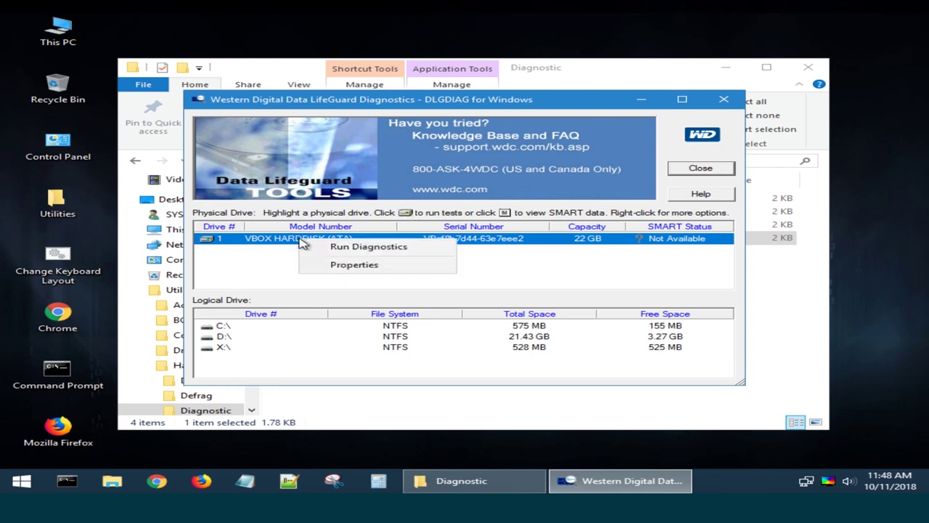
pyautogui.click(395, 252)
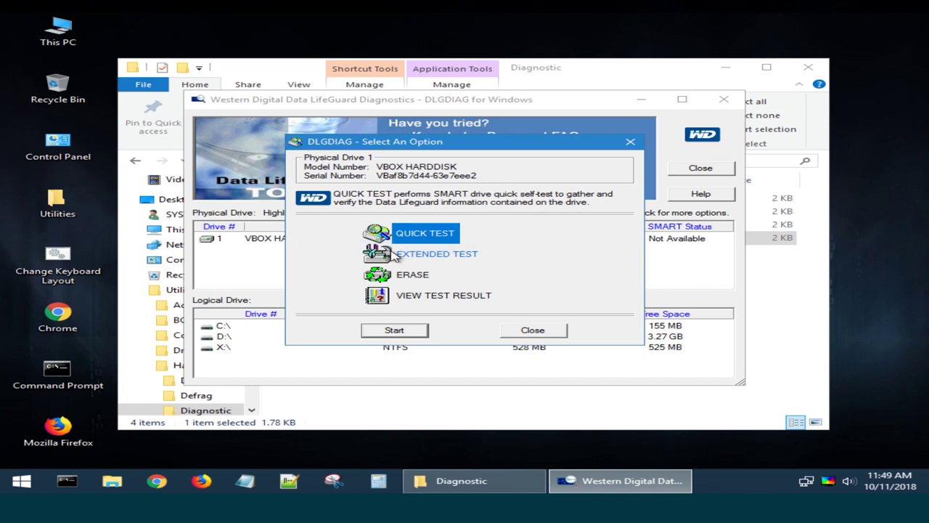
pyautogui.click(436, 257)
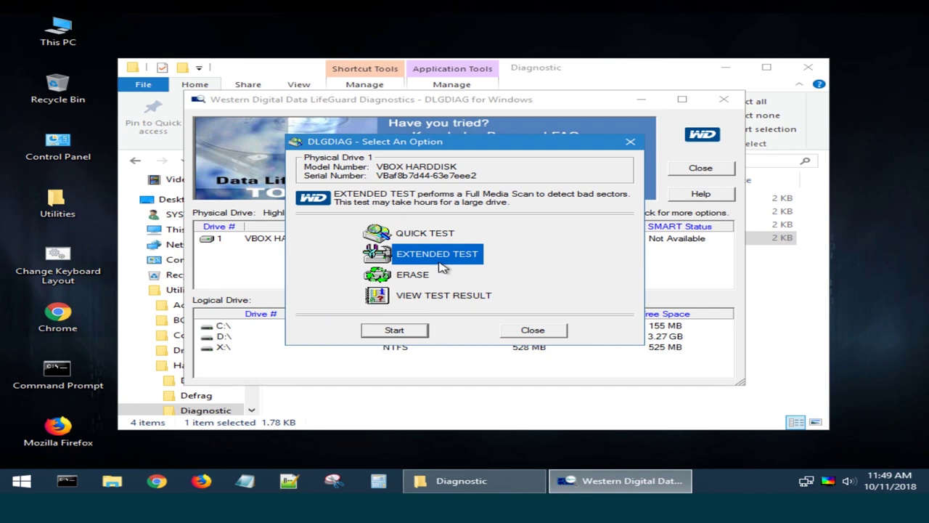
pyautogui.click(414, 276)
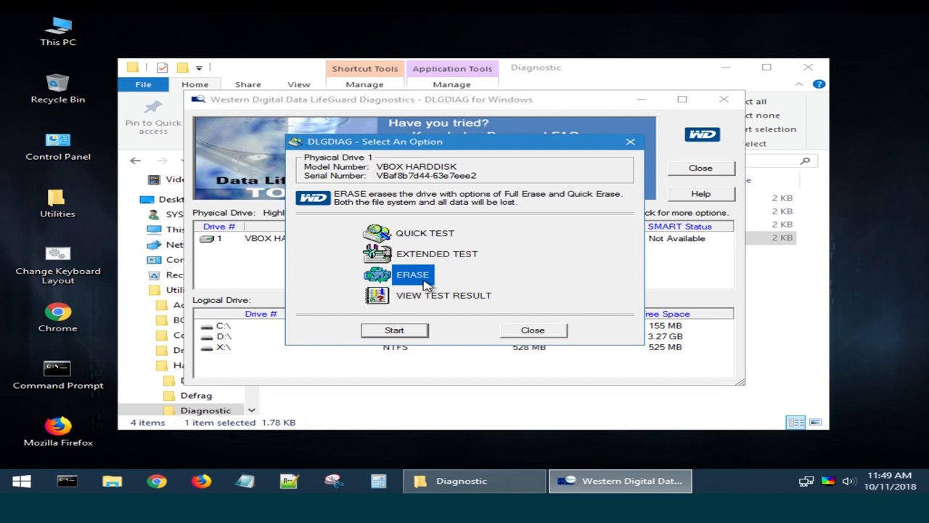
pyautogui.click(420, 297)
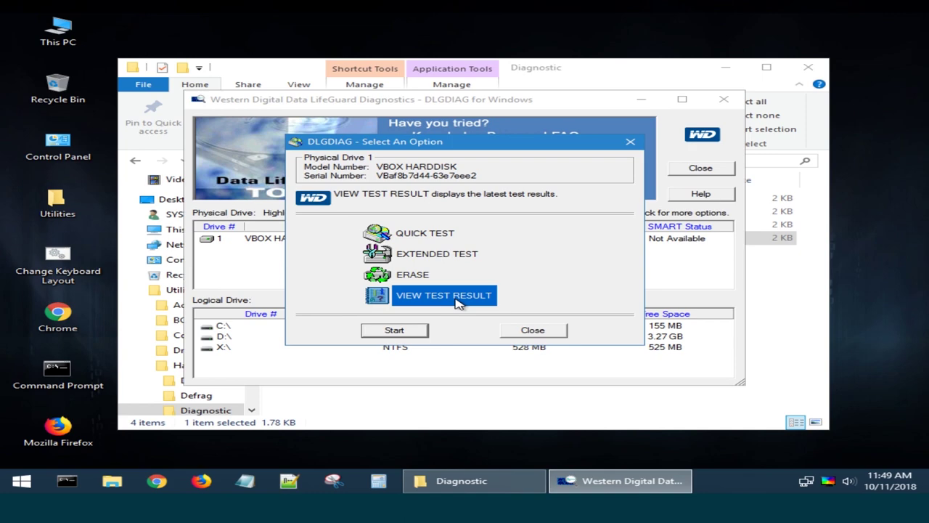
pyautogui.click(420, 241)
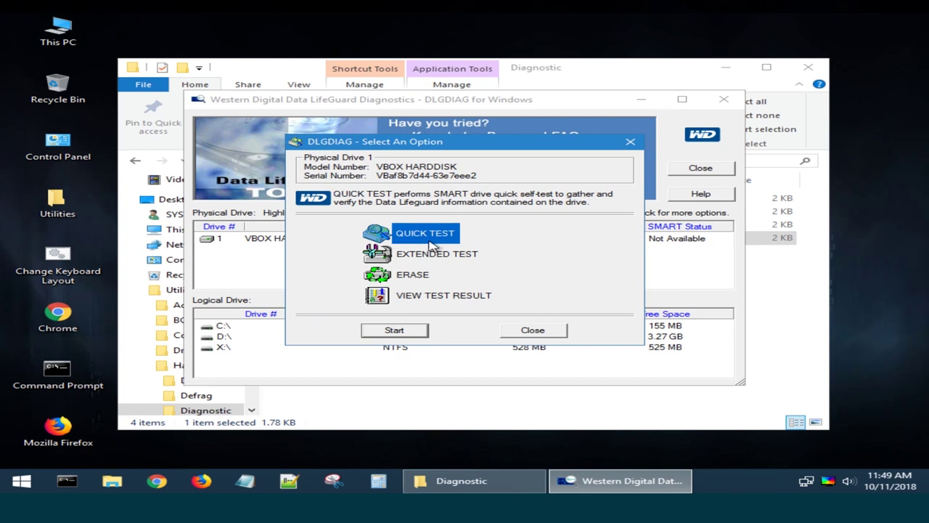
# Step: Start the quick test, accept the warning, and close the 'Test completed successfully' result
pyautogui.click(410, 337)
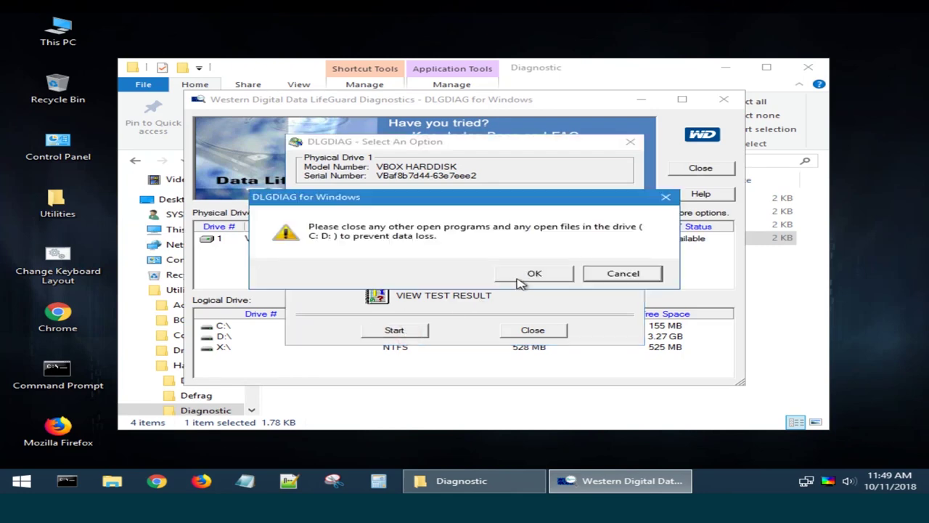
pyautogui.click(533, 274)
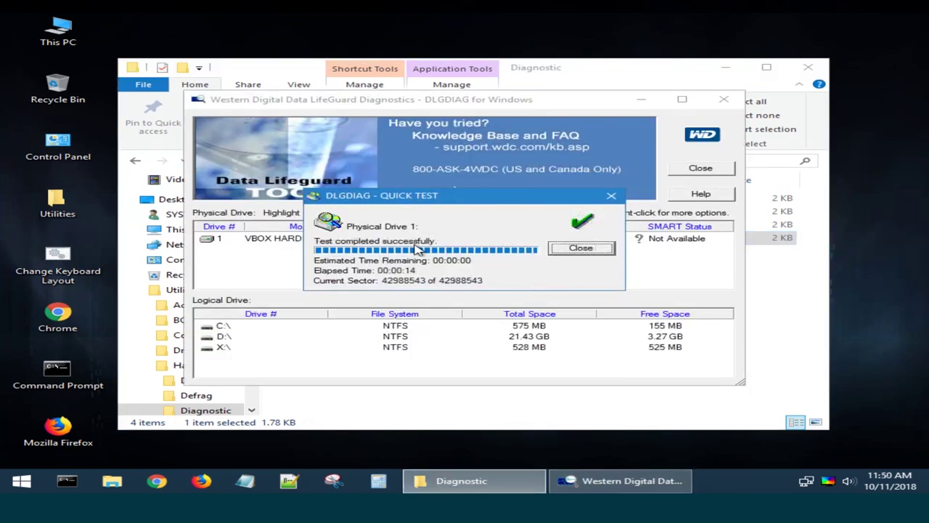
pyautogui.click(580, 248)
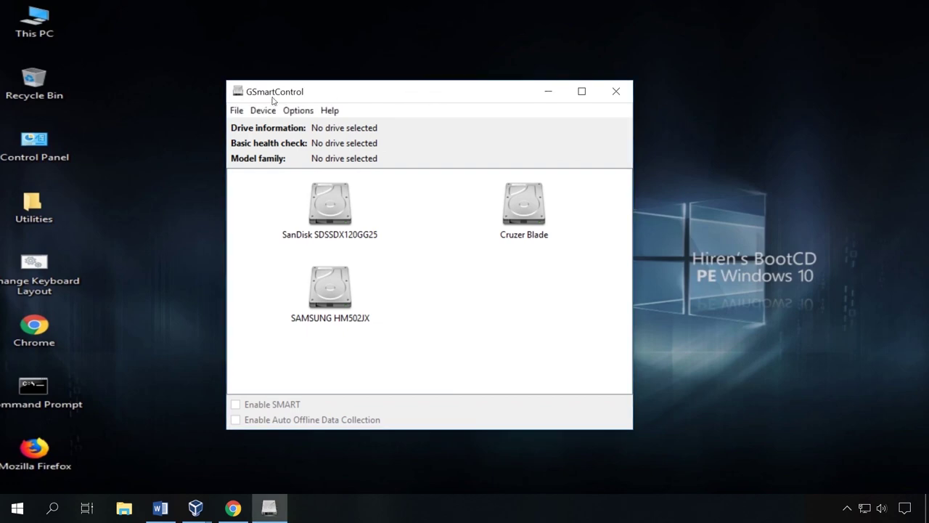
# Step: Open the detailed device information for the SAMSUNG HM502JX drive
pyautogui.click(341, 290)
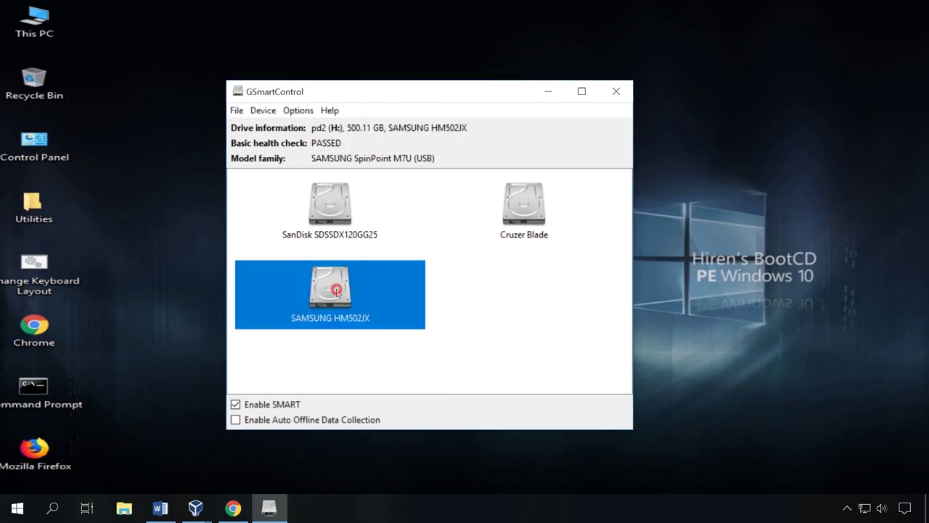
pyautogui.rightClick(333, 285)
pyautogui.click(369, 297)
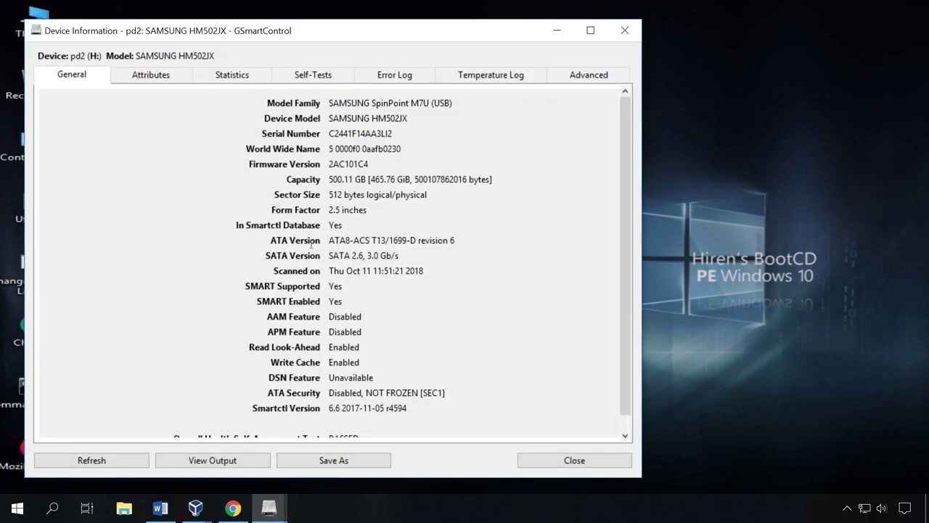
# Step: Review the drive's SMART attributes, statistics, and self-test log and test types
pyautogui.click(150, 76)
pyautogui.click(217, 78)
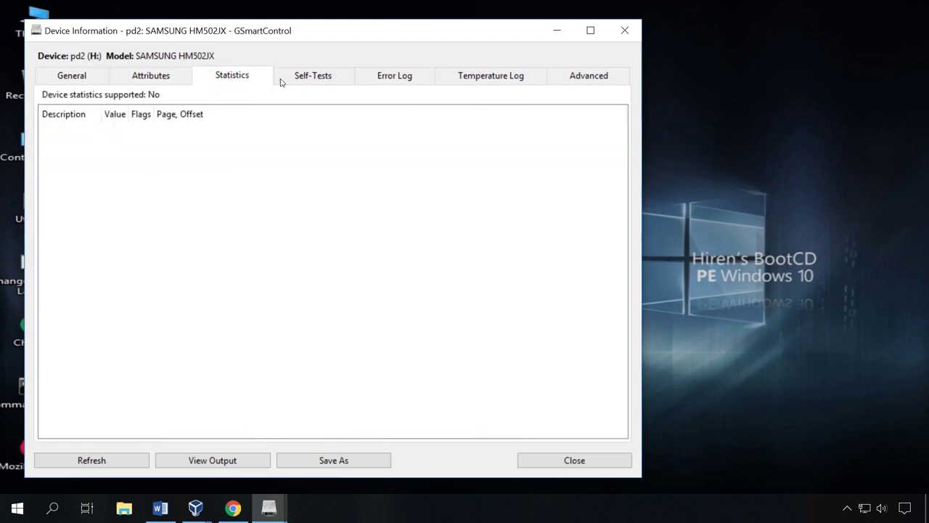
pyautogui.click(307, 85)
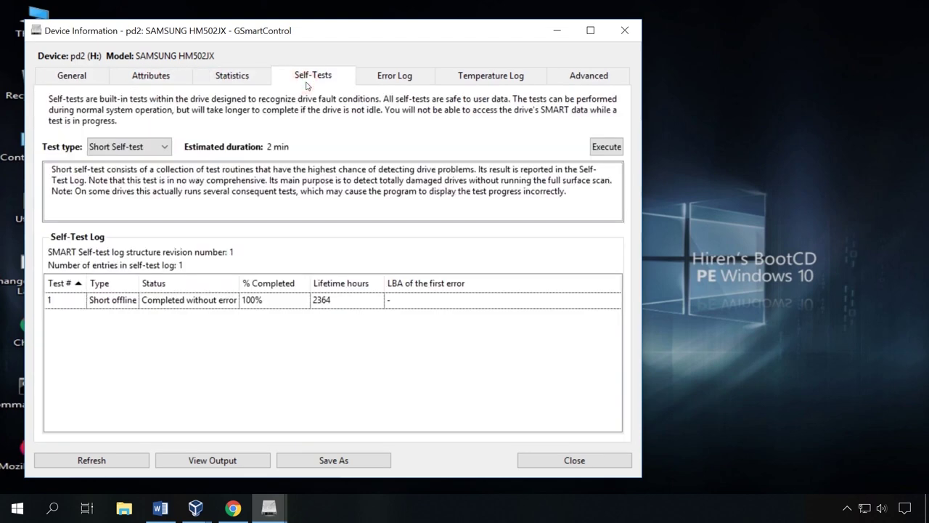
pyautogui.click(151, 77)
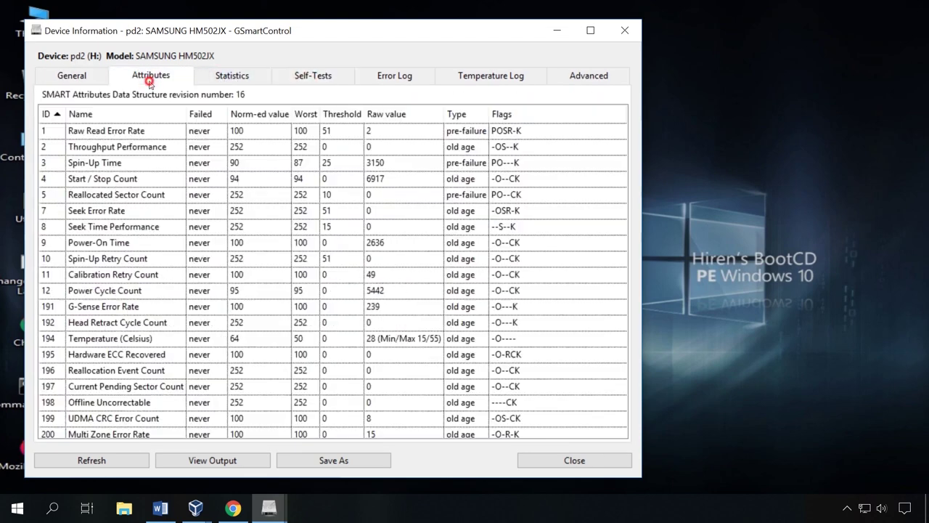
pyautogui.click(233, 82)
pyautogui.click(317, 83)
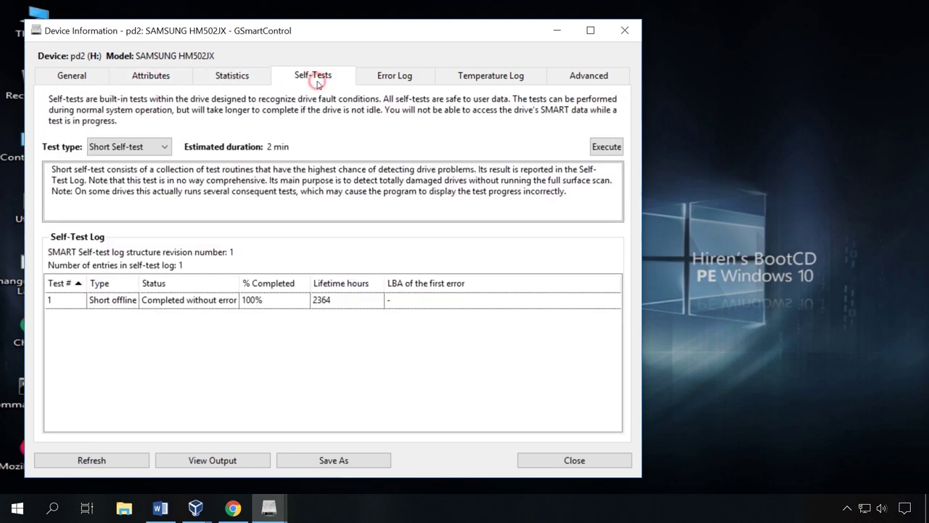
pyautogui.click(161, 147)
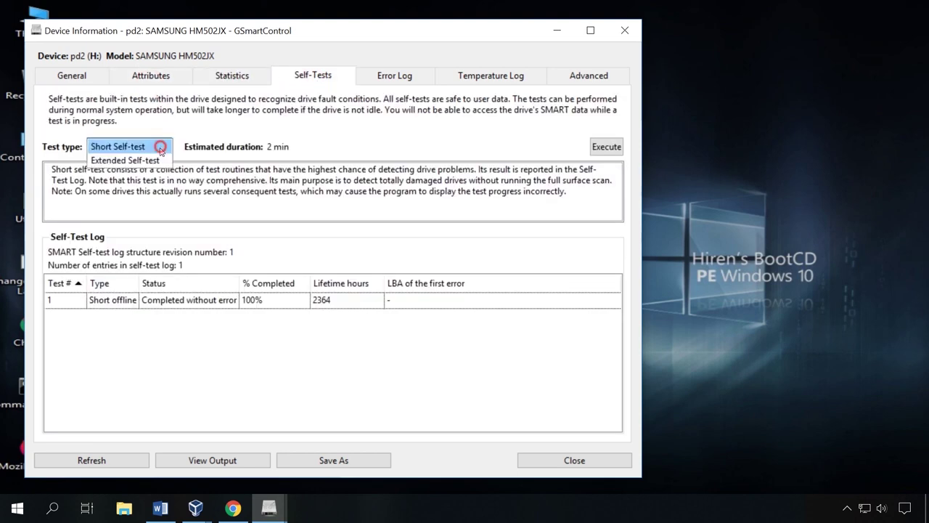
pyautogui.click(408, 76)
# Step: Check the drive's error log, temperature log, and advanced capabilities
pyautogui.click(409, 76)
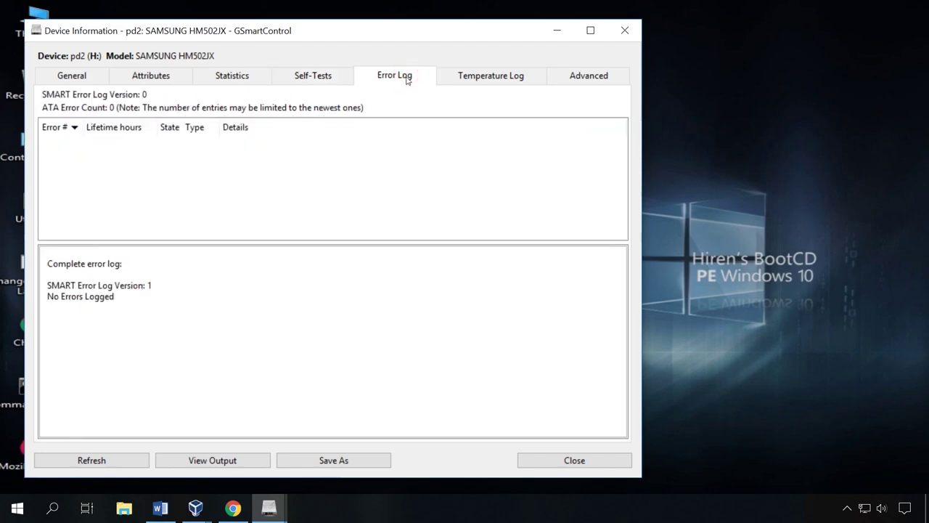
pyautogui.click(501, 82)
pyautogui.click(589, 76)
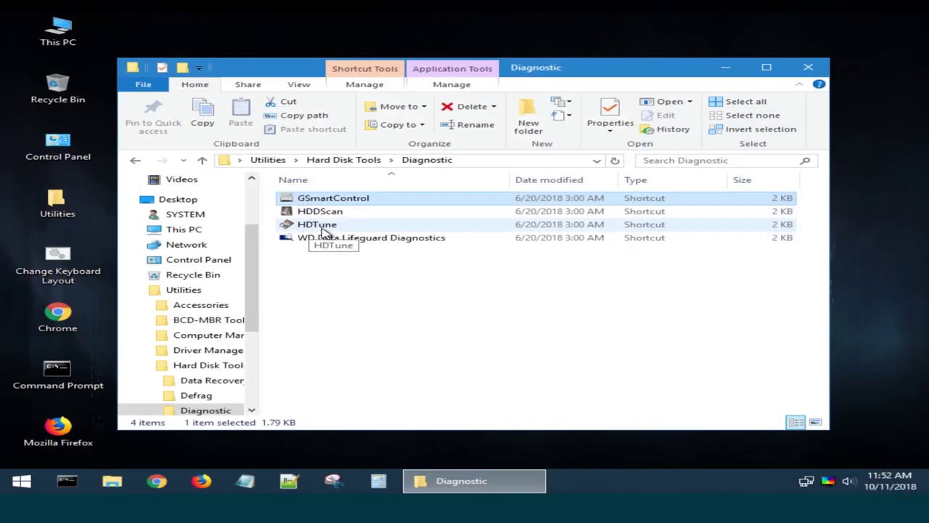
# Step: Launch HD Tune and view the 22 GB VBOX HARDDISK's Health, Info and Benchmark pages
pyautogui.doubleClick(319, 226)
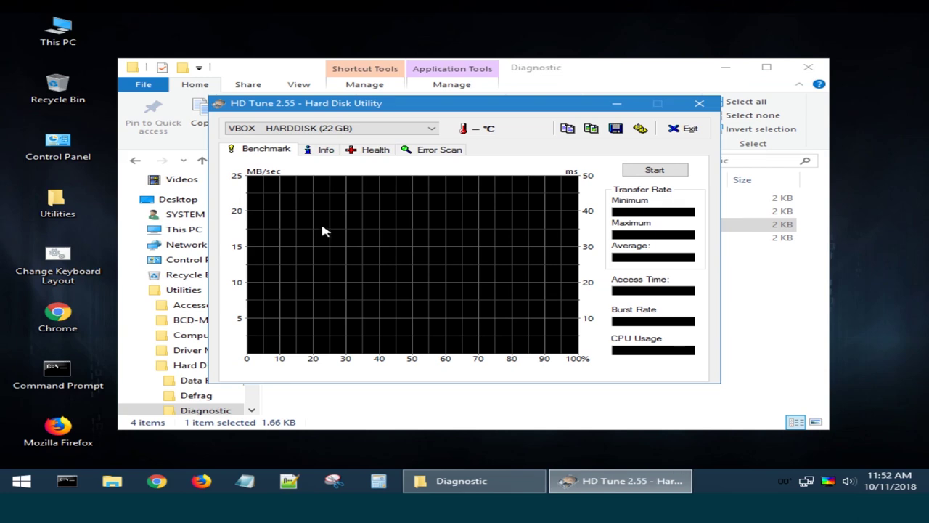
pyautogui.click(355, 150)
pyautogui.click(312, 151)
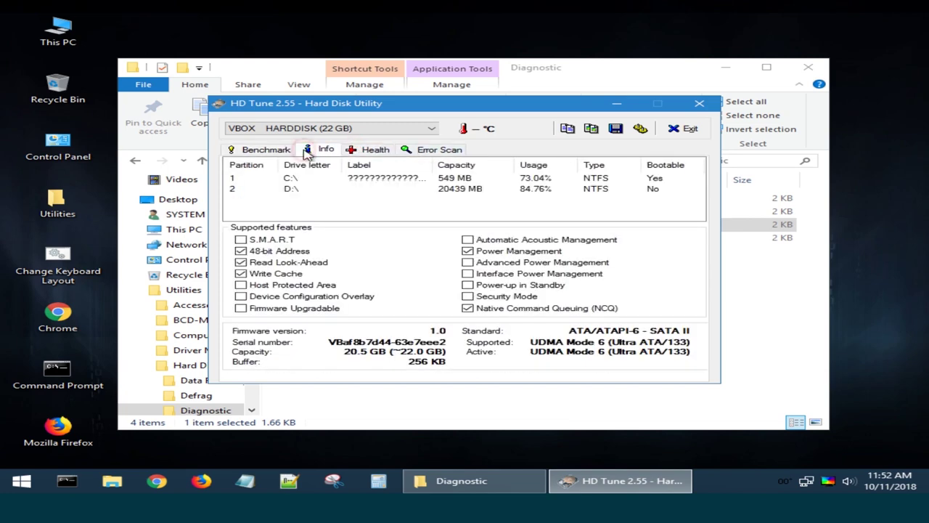
pyautogui.click(278, 153)
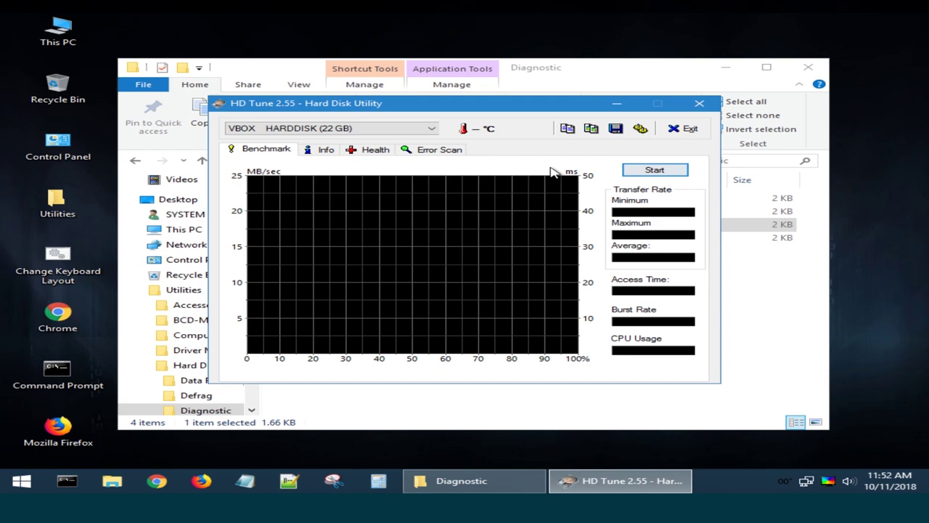
# Step: Run a Quick Scan error check showing 0.0% damaged blocks, view the Info page, and close HD Tune
pyautogui.click(439, 151)
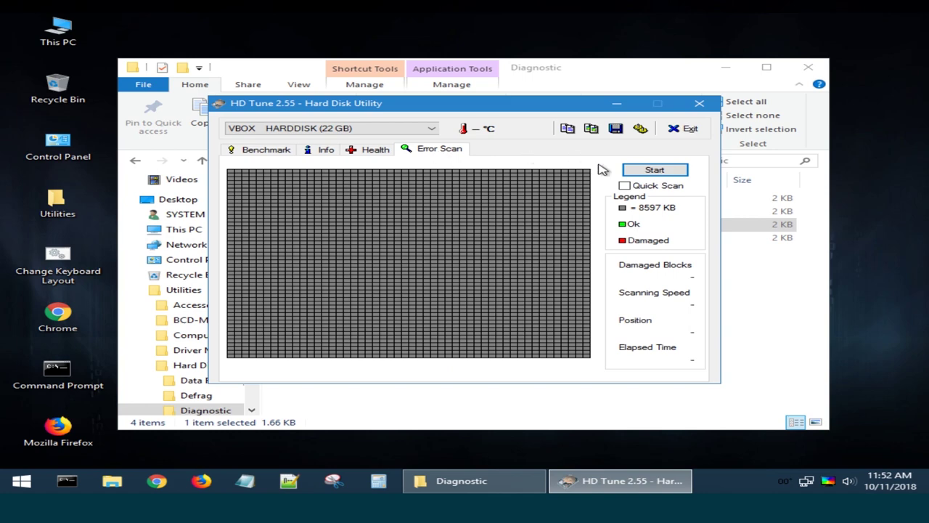
pyautogui.click(626, 185)
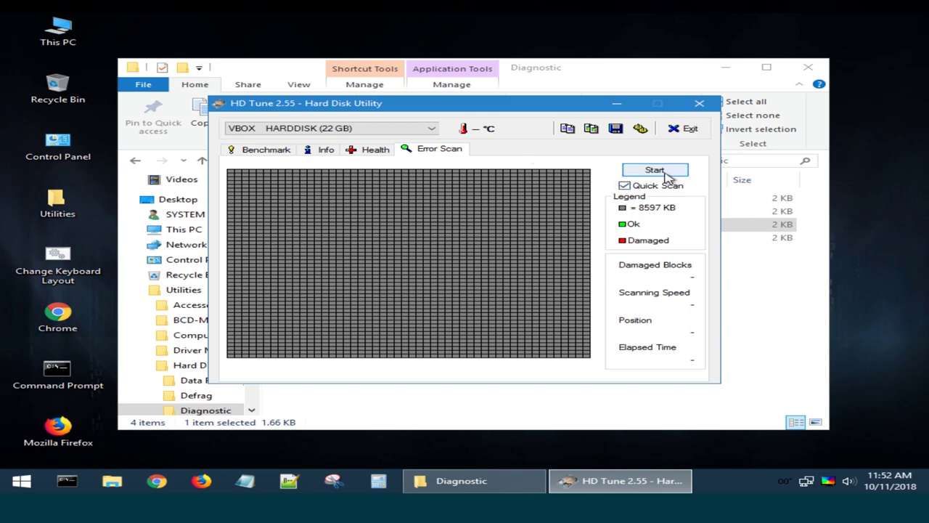
pyautogui.click(665, 174)
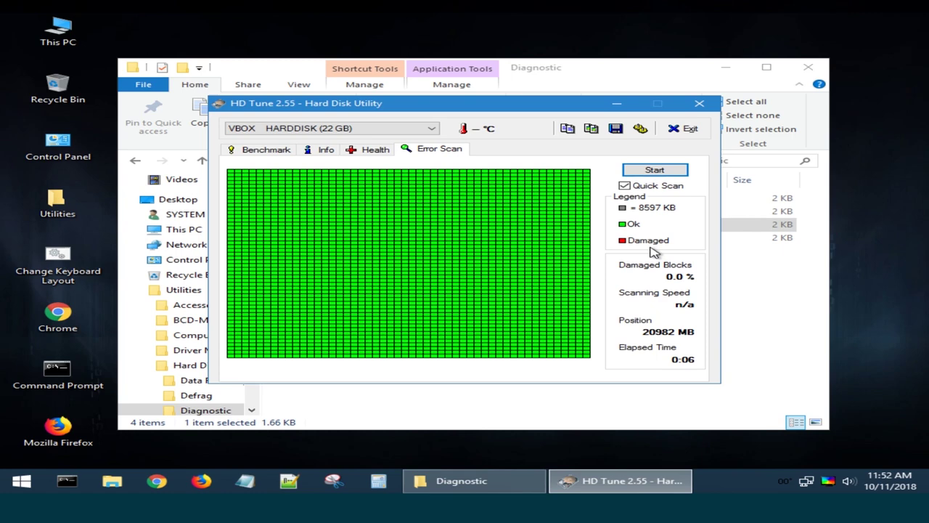
pyautogui.click(323, 151)
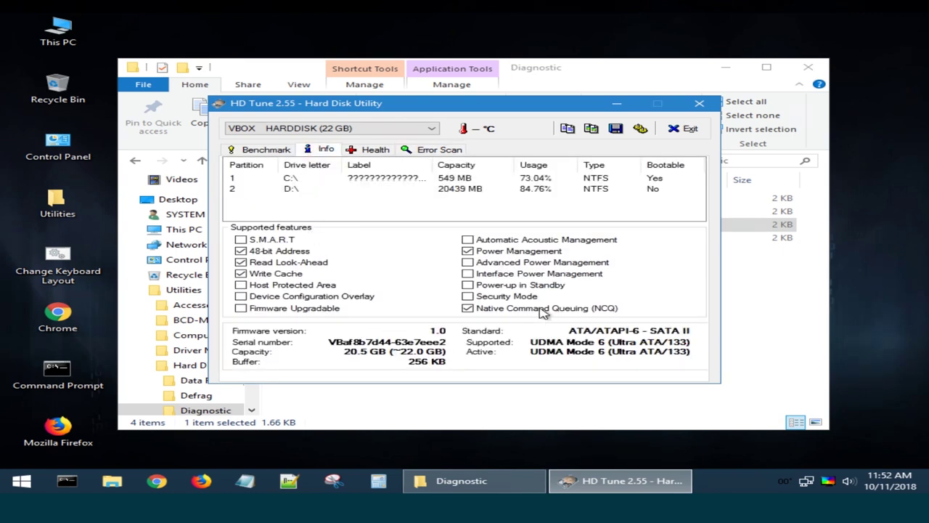
pyautogui.click(700, 103)
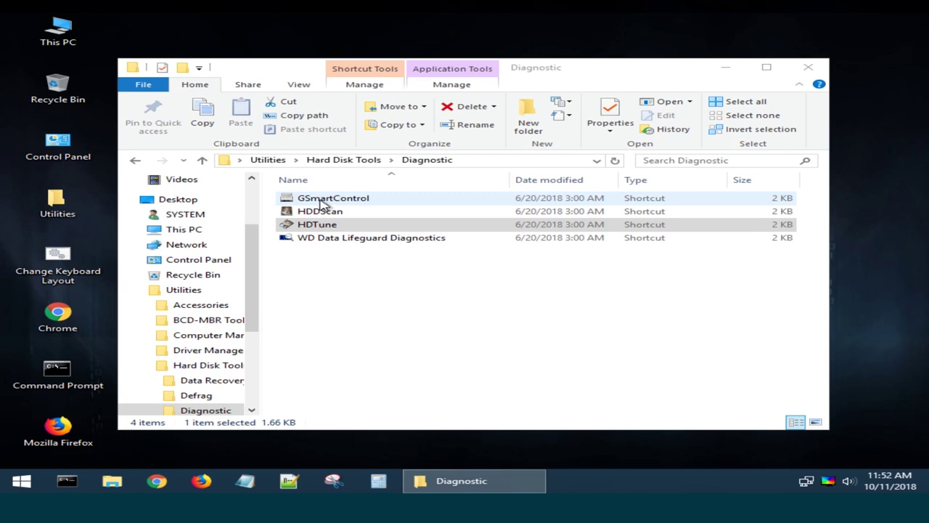
# Step: Search Google in Chrome for 'victorial HDD', then open Command Prompt and type 'ch'
pyautogui.doubleClick(56, 328)
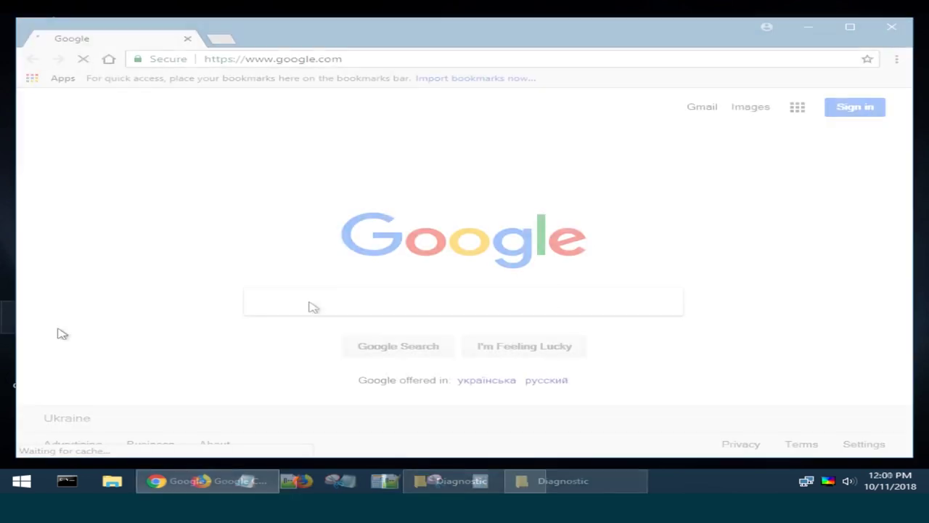
pyautogui.write('v')
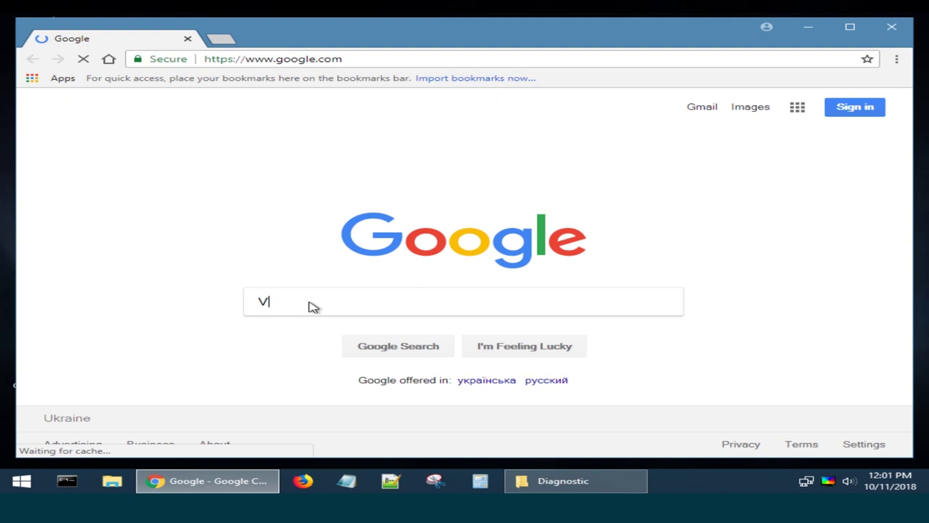
pyautogui.write('ictori')
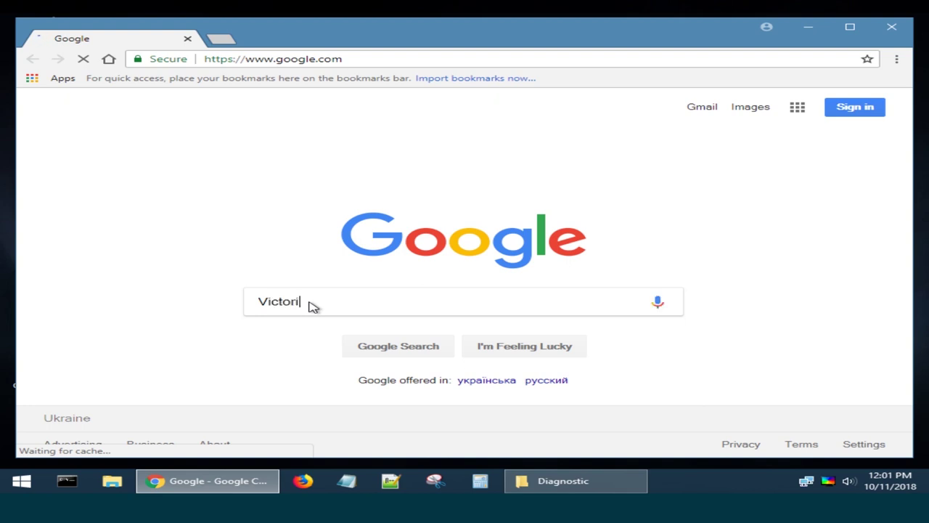
pyautogui.write('al HDD')
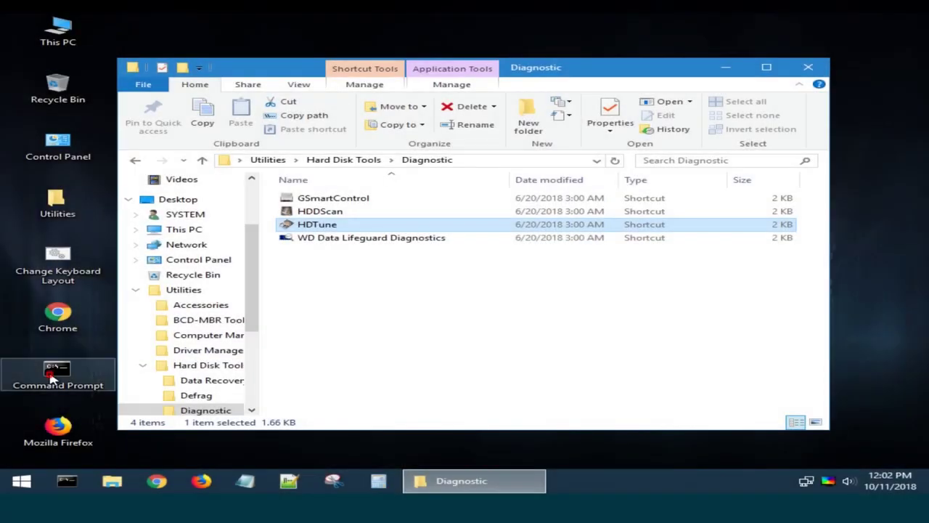
pyautogui.doubleClick(52, 378)
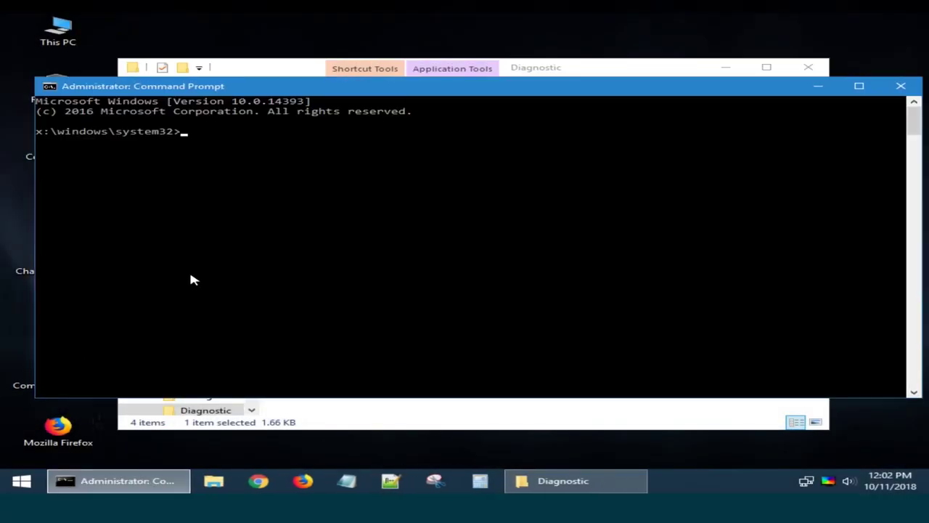
pyautogui.write('ch')
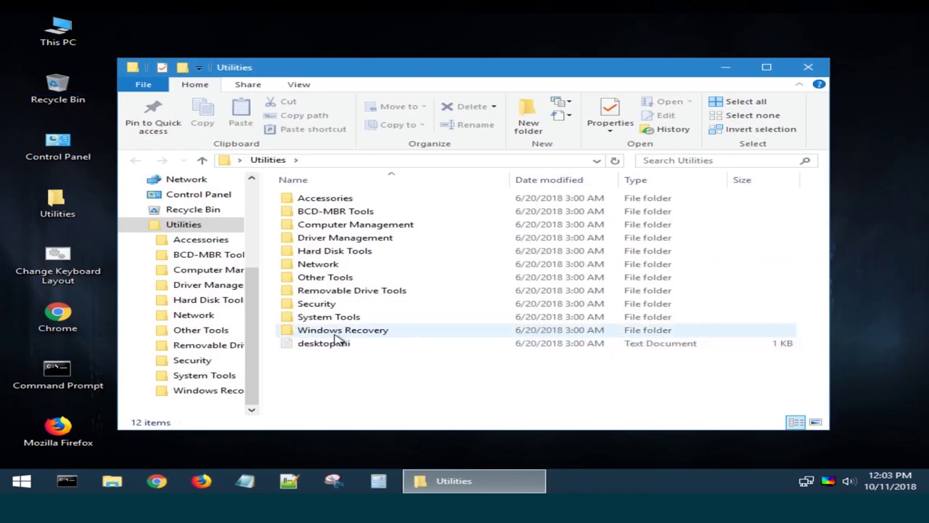
# Step: Start Lazesoft Windows Recovery from the Windows Recovery folder and complete a One Click Fix run
pyautogui.doubleClick(356, 338)
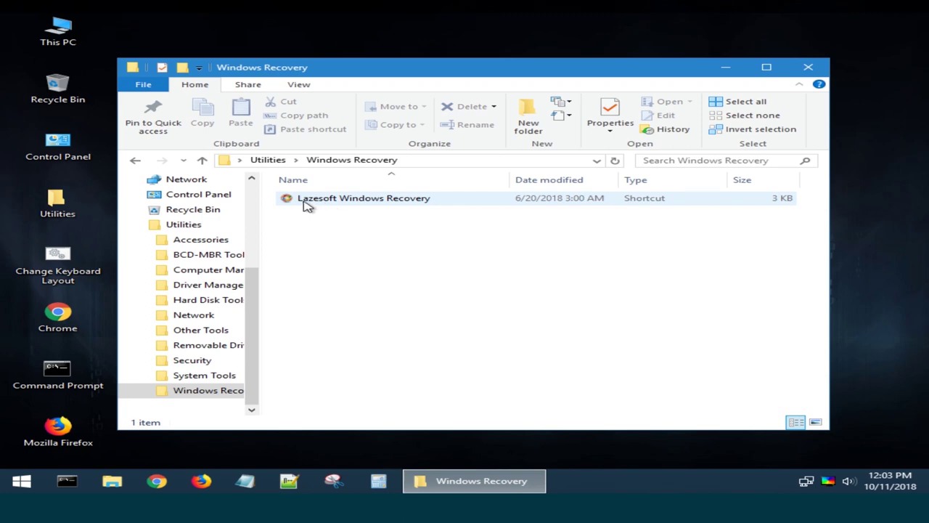
pyautogui.doubleClick(390, 206)
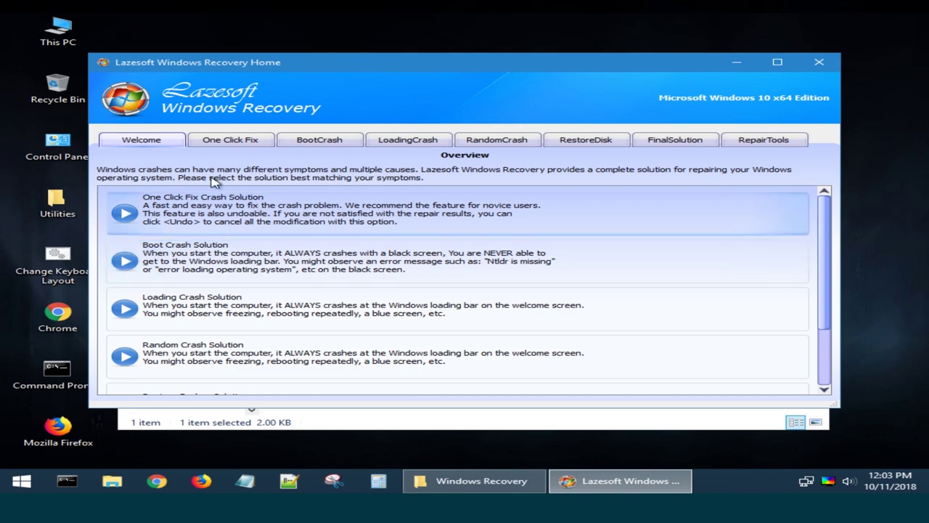
pyautogui.click(207, 141)
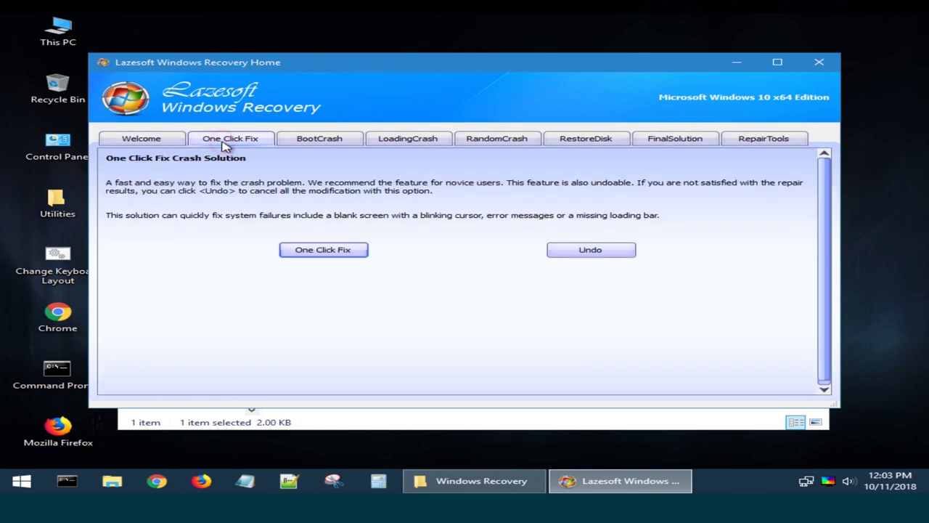
pyautogui.click(328, 251)
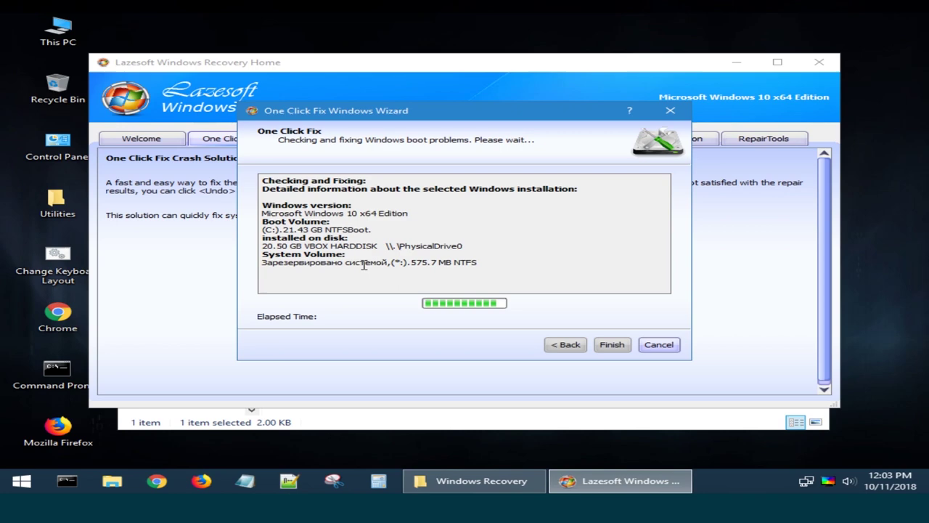
pyautogui.click(614, 346)
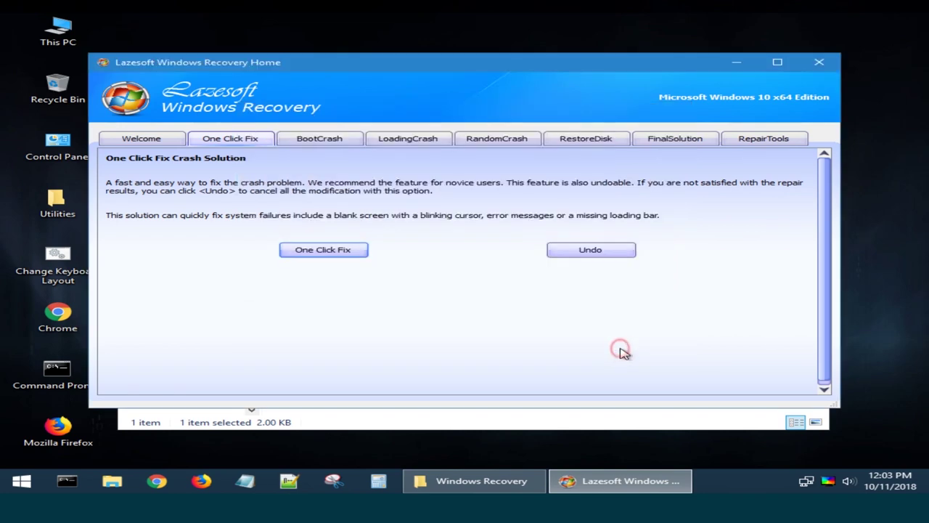
# Step: Browse the BootCrash, LoadingCrash, RandomCrash and FinalSolution options, then retrieve the Windows 10 Pro key with Windows Key Finder
pyautogui.click(314, 139)
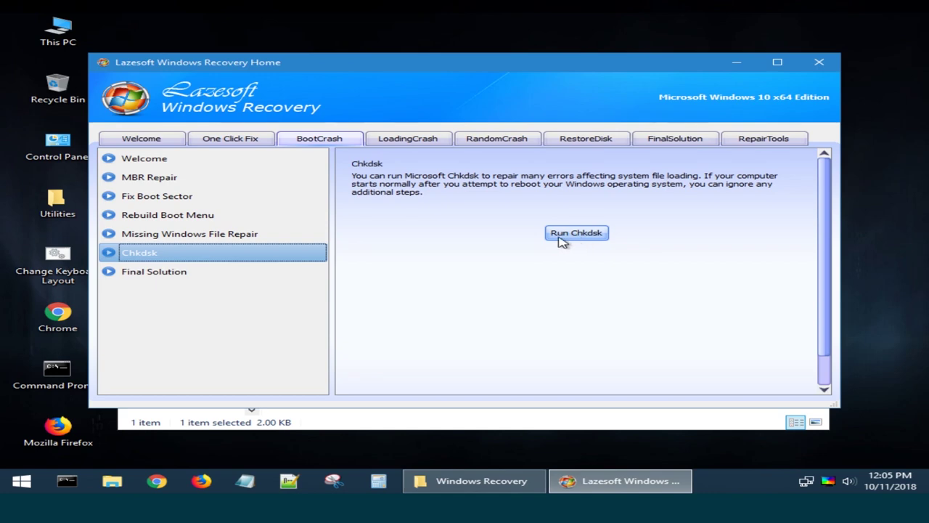
pyautogui.click(412, 140)
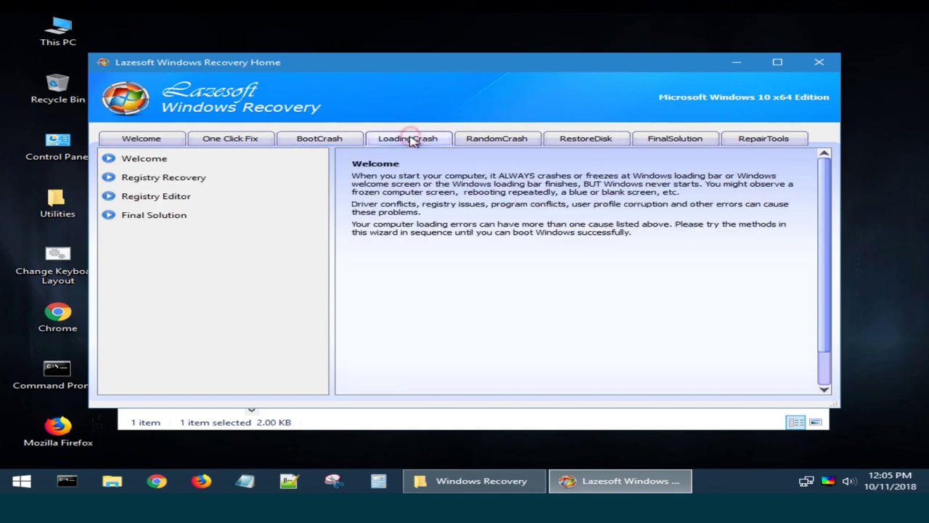
pyautogui.click(187, 182)
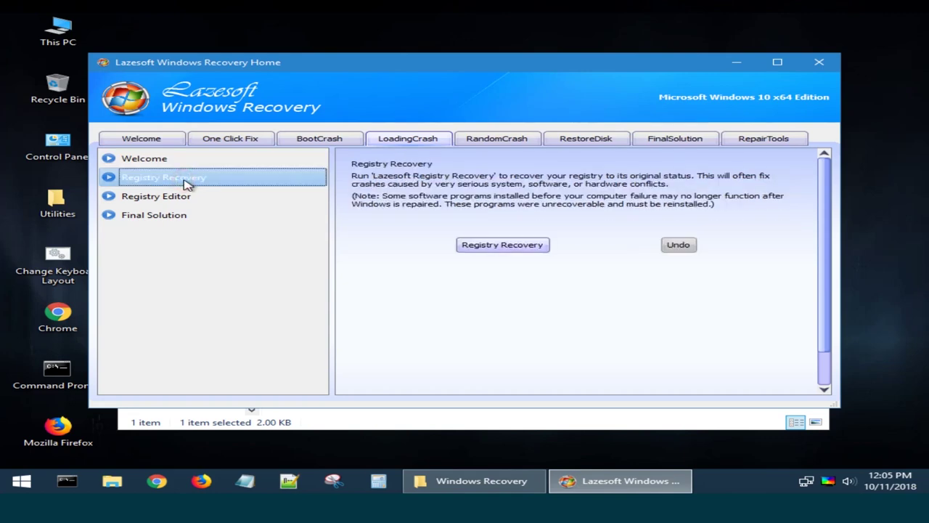
pyautogui.click(494, 140)
pyautogui.click(194, 179)
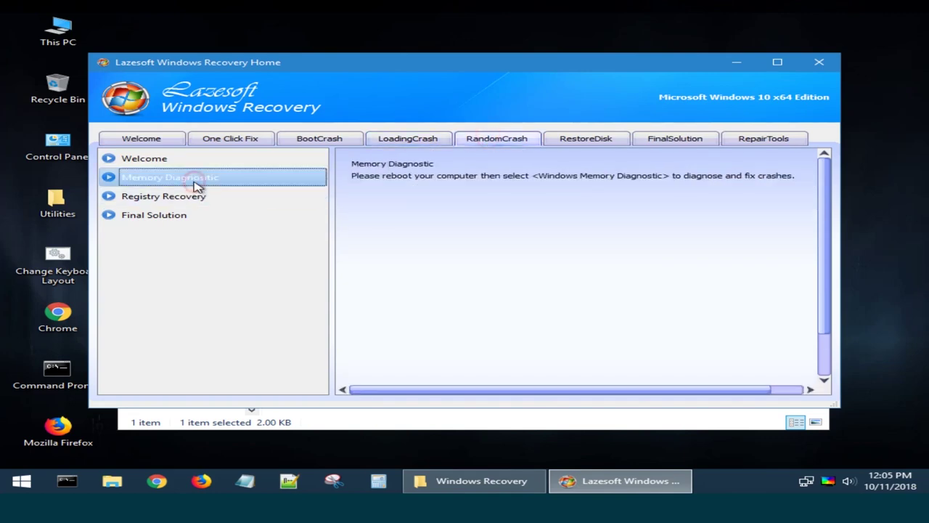
pyautogui.click(671, 139)
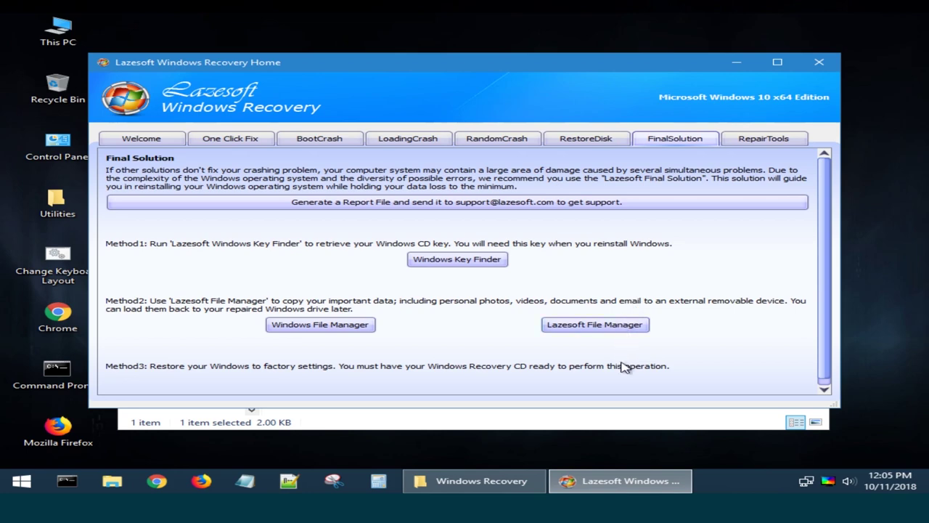
pyautogui.click(478, 264)
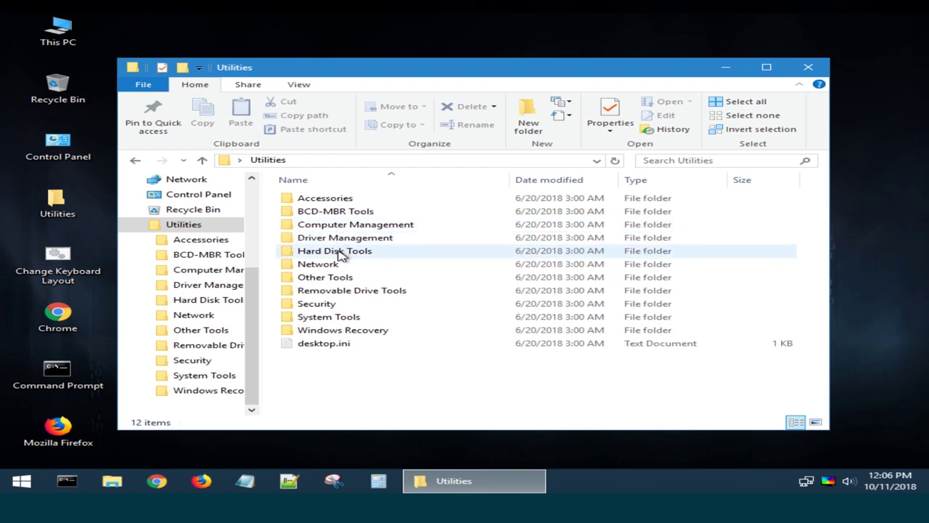
# Step: Select the Hard Disk Tools folder in the Utilities list
pyautogui.click(341, 253)
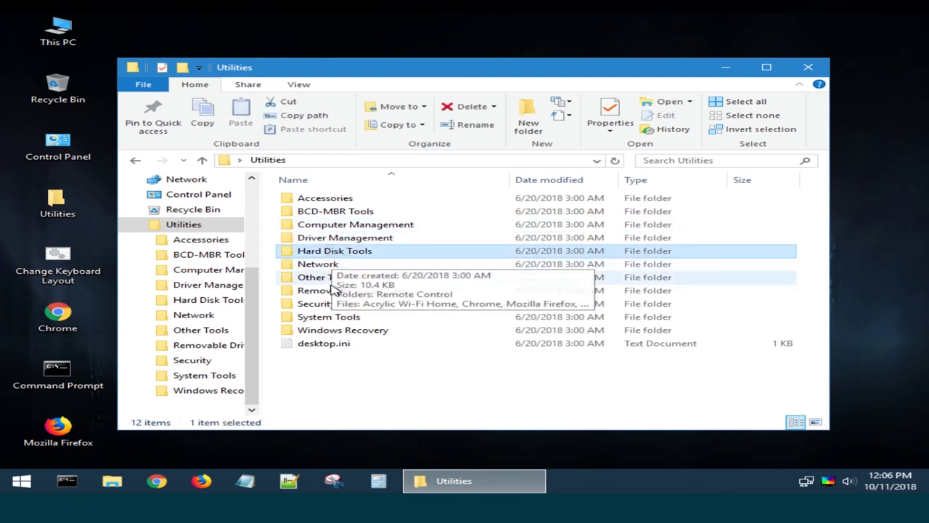